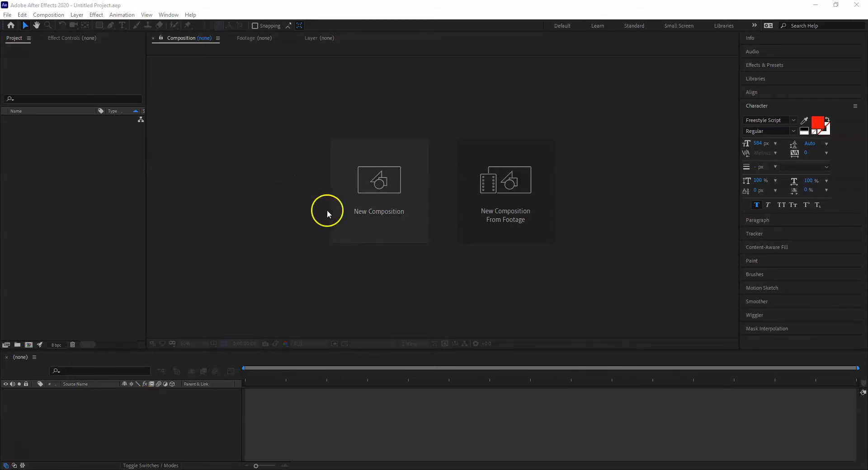
# Step: Create a new composition named "Handwriting effect" with the HDTV 1080 25 preset
pyautogui.click(376, 190)
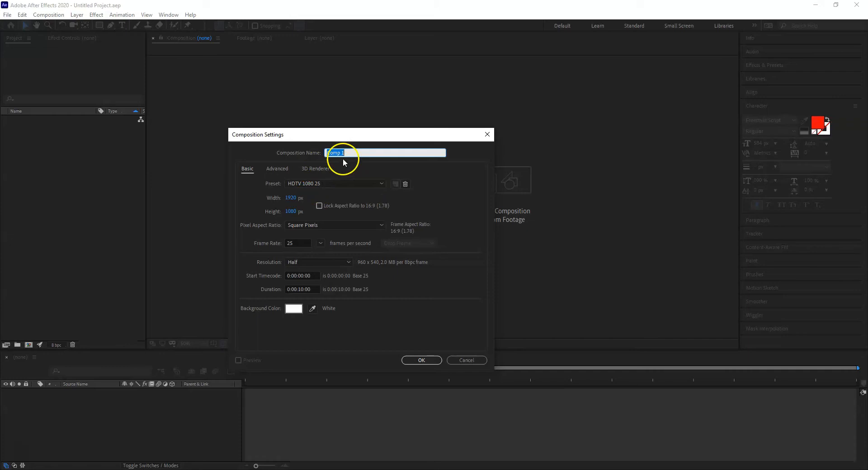
pyautogui.write('Handwriting effect')
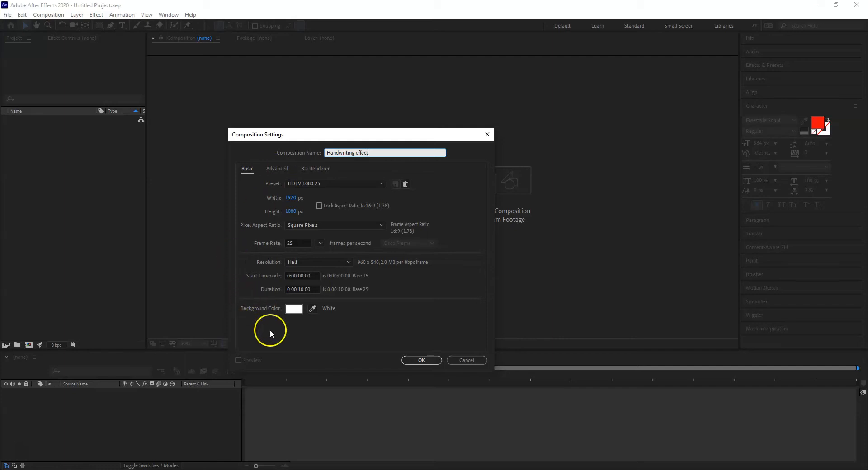
pyautogui.click(425, 362)
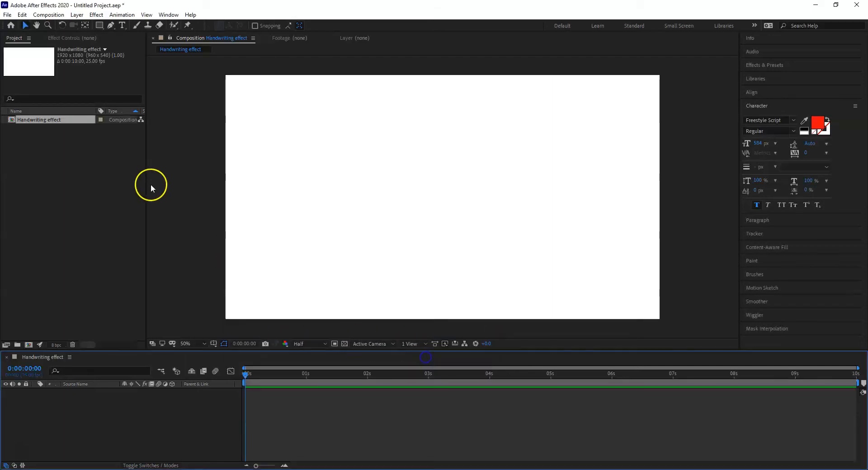
# Step: Add a text layer reading "Hello" in the Freestyle Script font
pyautogui.rightClick(71, 410)
pyautogui.moveTo(137, 310)
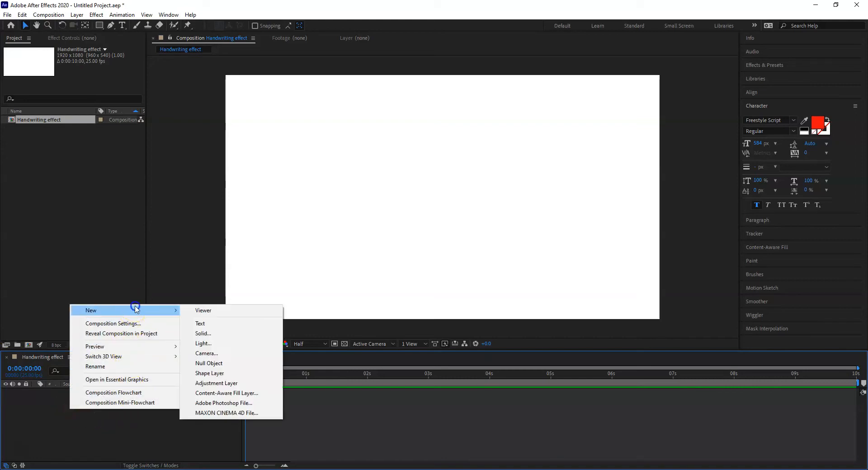
pyautogui.click(210, 324)
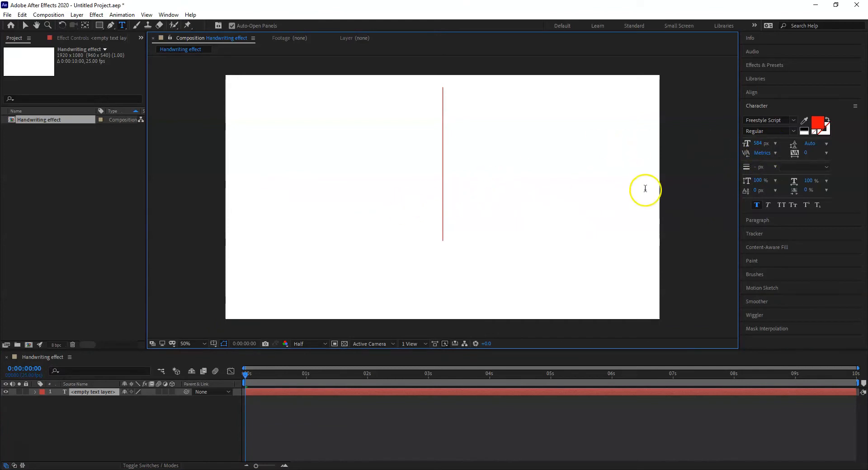
pyautogui.click(794, 121)
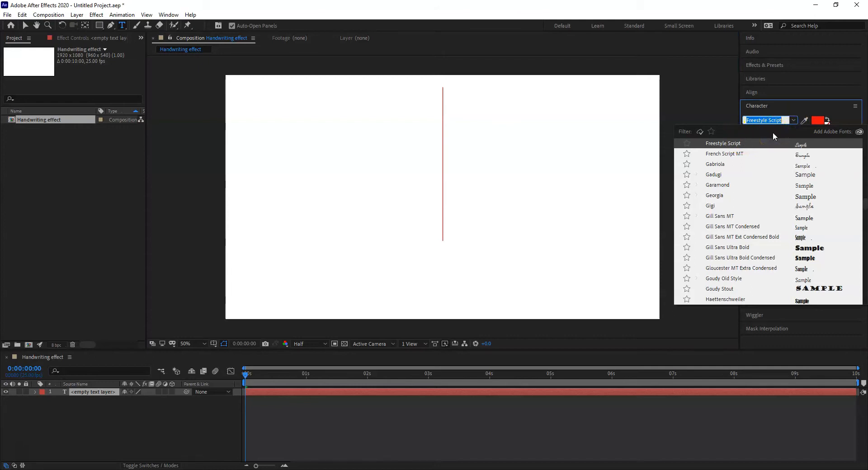
pyautogui.click(777, 121)
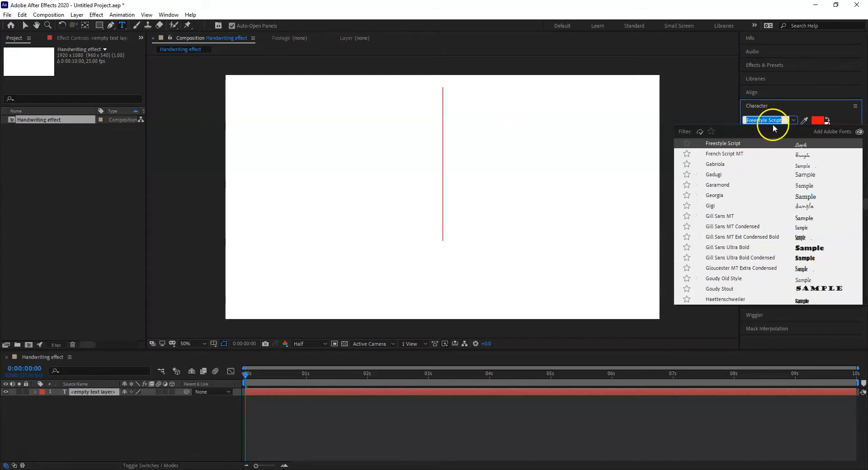
pyautogui.click(494, 125)
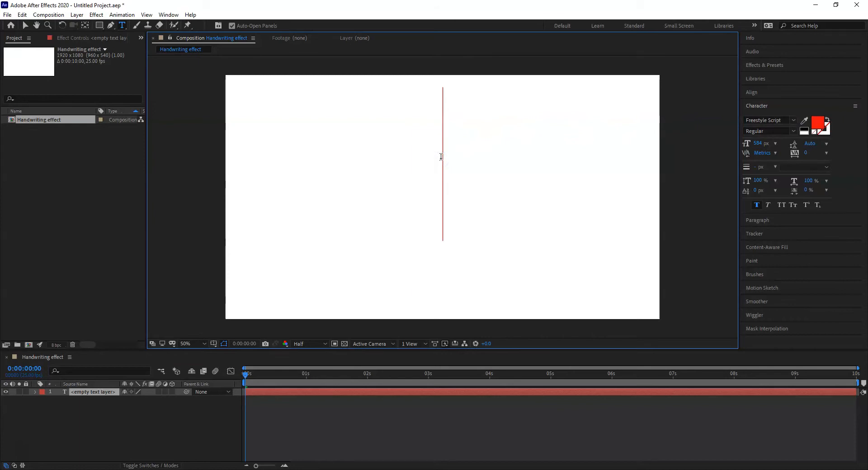
pyautogui.write('Hello')
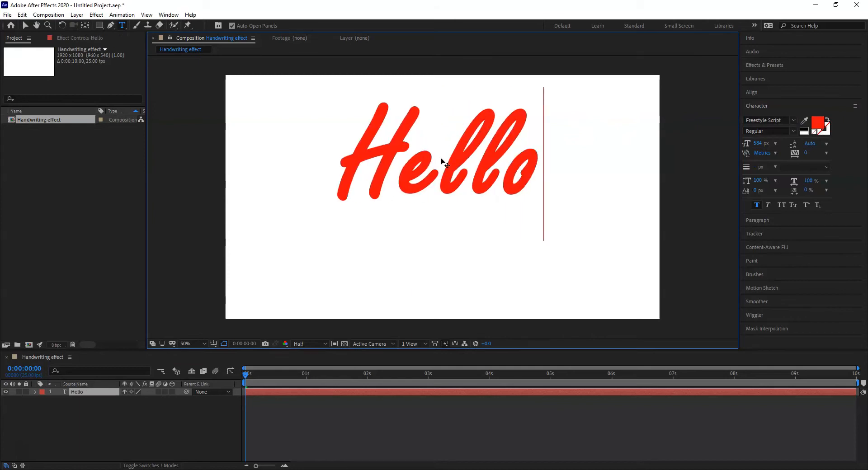
# Step: Move the "Hello" text down to the middle of the composition
pyautogui.click(25, 27)
pyautogui.moveTo(417, 179); pyautogui.dragTo(423, 205)
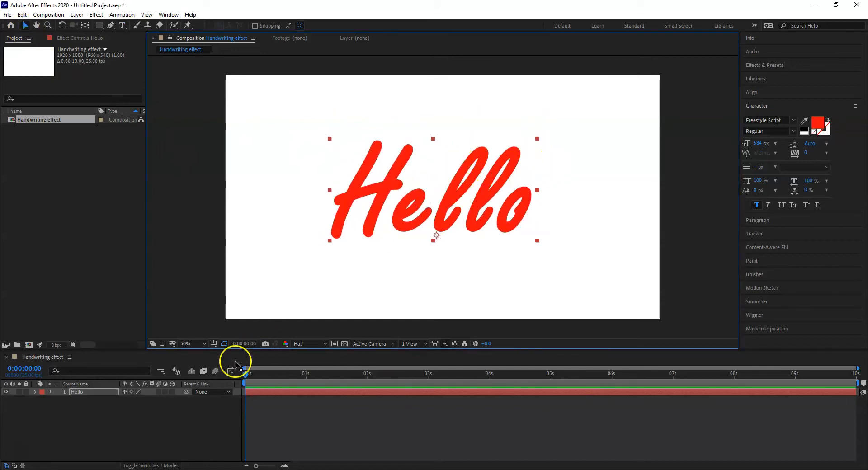
pyautogui.click(22, 451)
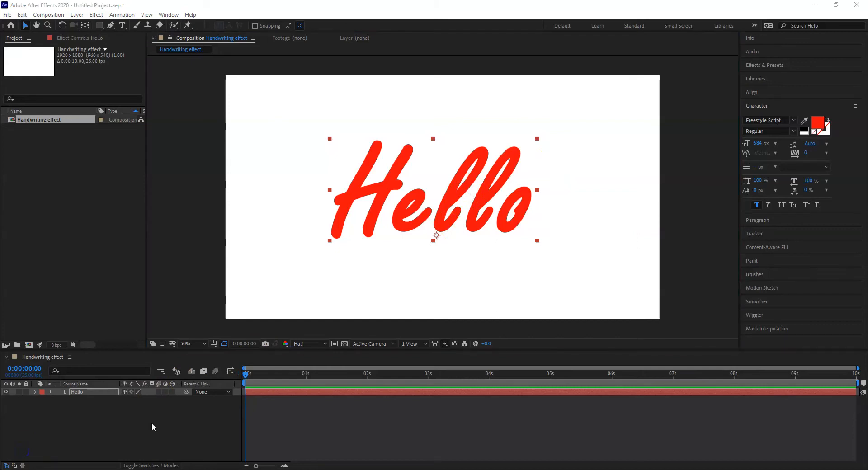
pyautogui.click(413, 197)
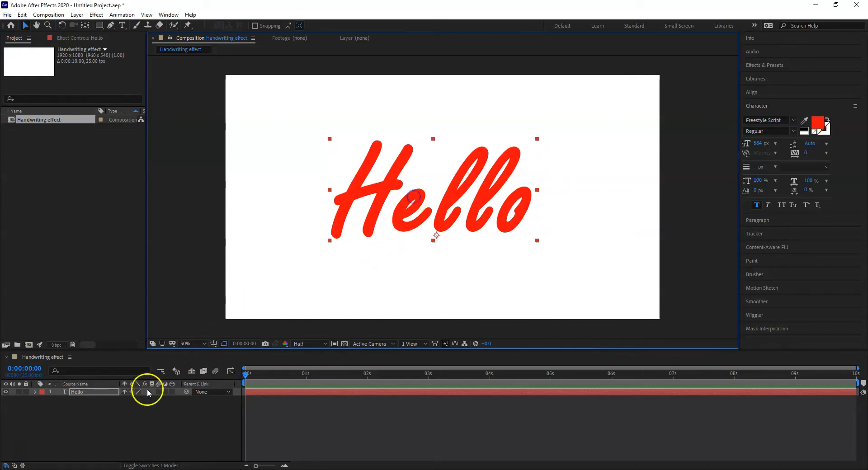
# Step: Start a Pen mask path on the "Hello" layer, from just above the H's first stem into its upper end, with a curved second point
pyautogui.click(80, 393)
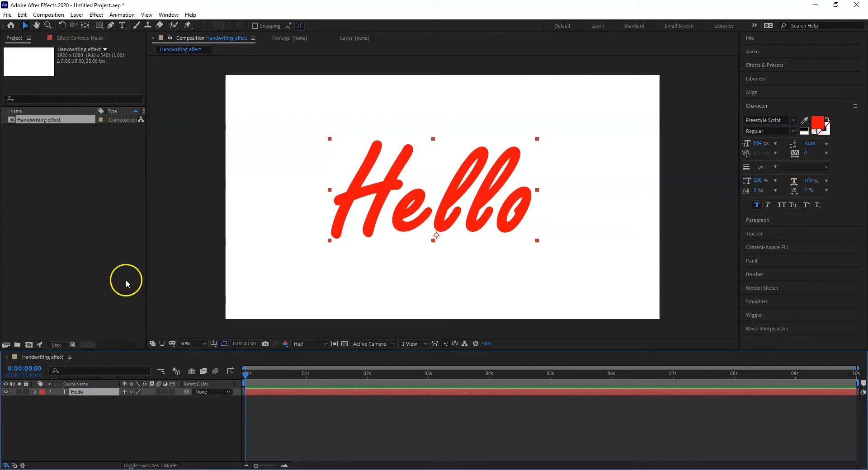
pyautogui.click(111, 25)
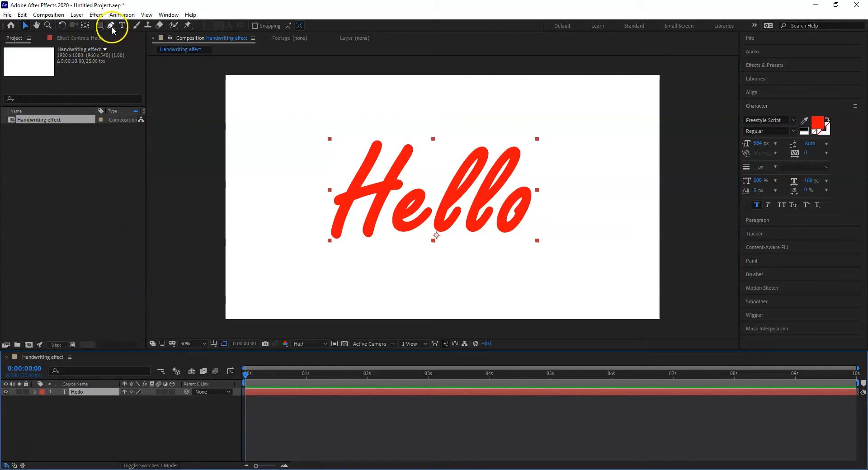
pyautogui.click(204, 344)
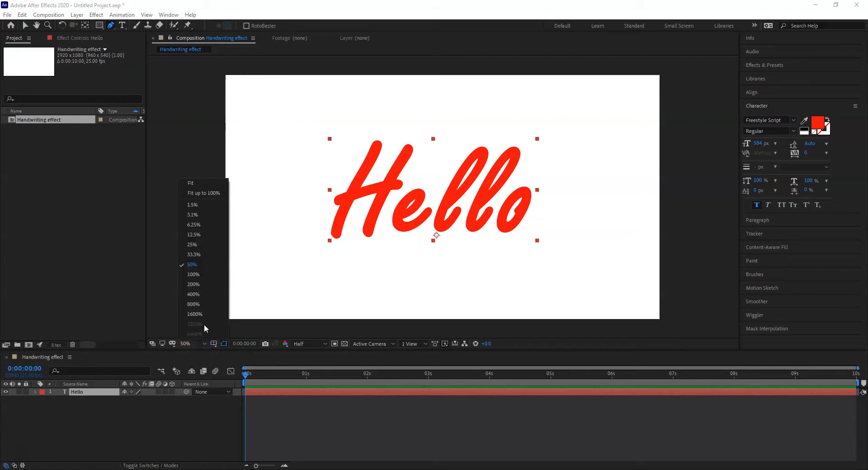
pyautogui.click(204, 274)
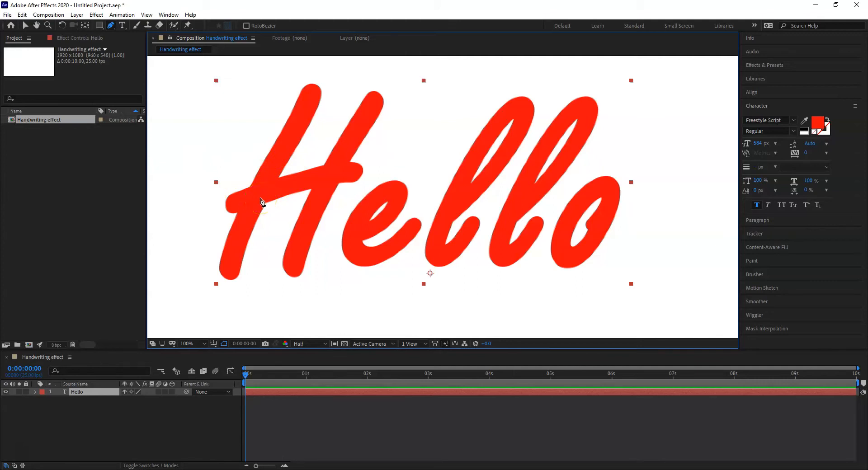
pyautogui.press('h')
pyautogui.moveTo(371, 173); pyautogui.dragTo(370, 190)
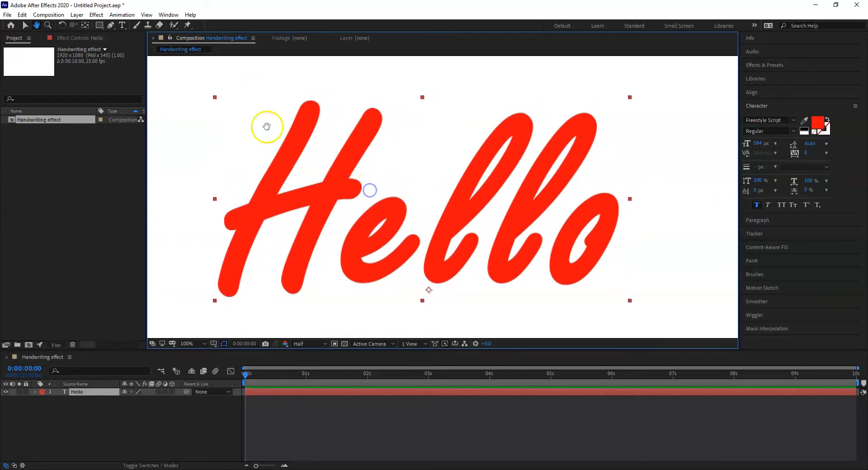
pyautogui.click(111, 26)
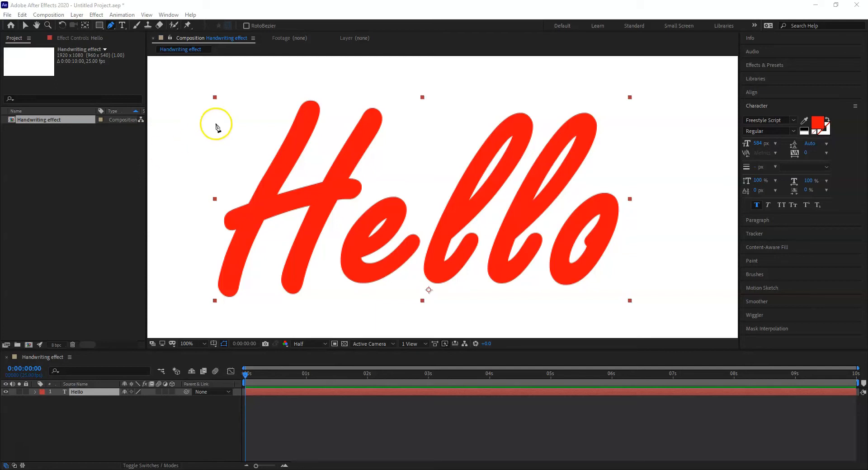
pyautogui.click(319, 79)
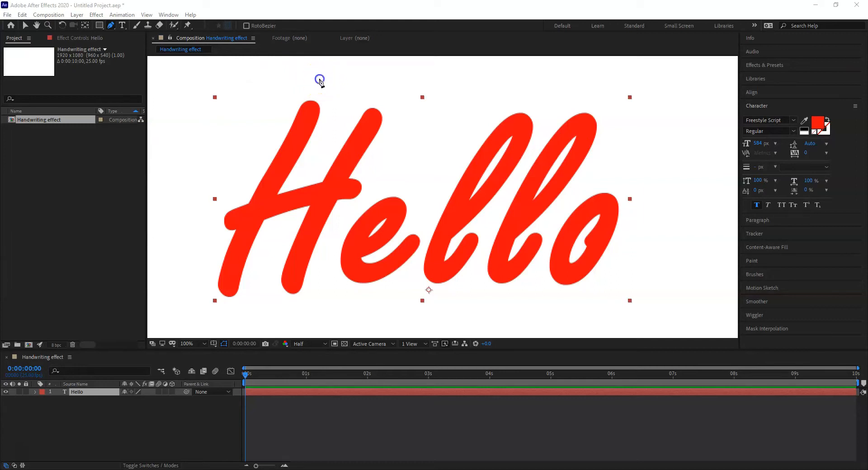
pyautogui.click(305, 121)
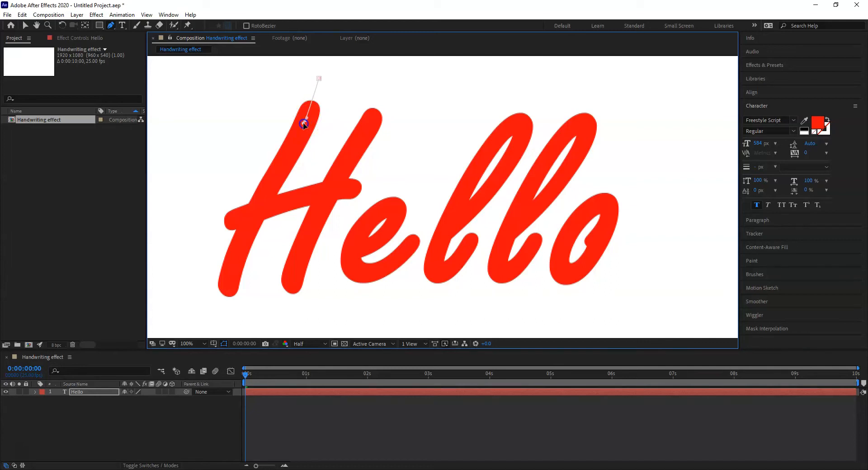
pyautogui.moveTo(306, 126); pyautogui.dragTo(300, 132)
pyautogui.moveTo(299, 132); pyautogui.dragTo(300, 131)
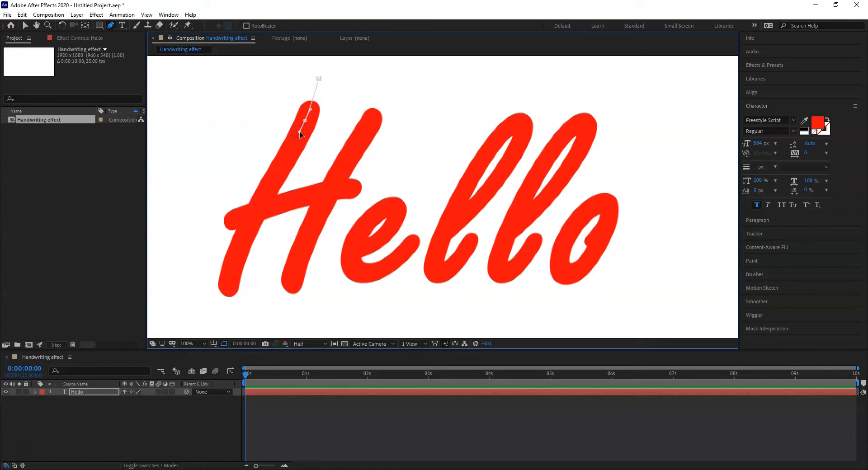
# Step: Continue the mask path down the centre of the H's first stem, ending just below its foot
pyautogui.moveTo(285, 161); pyautogui.dragTo(281, 165)
pyautogui.moveTo(253, 216); pyautogui.dragTo(250, 228)
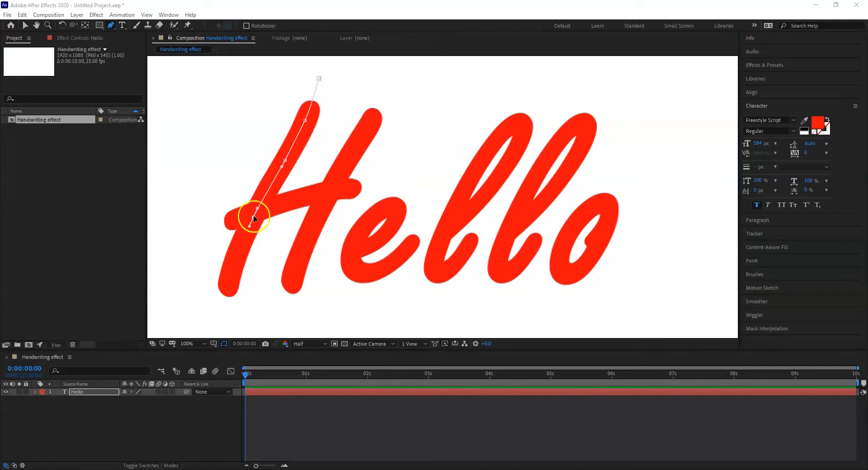
pyautogui.click(255, 217)
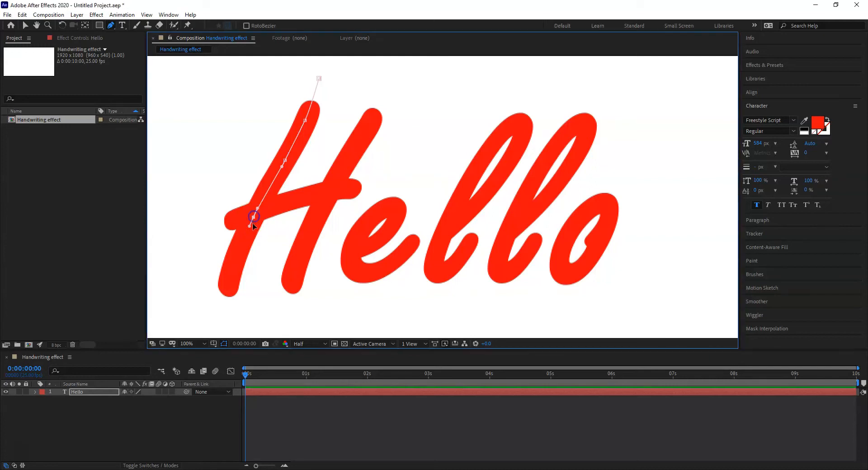
pyautogui.click(243, 245)
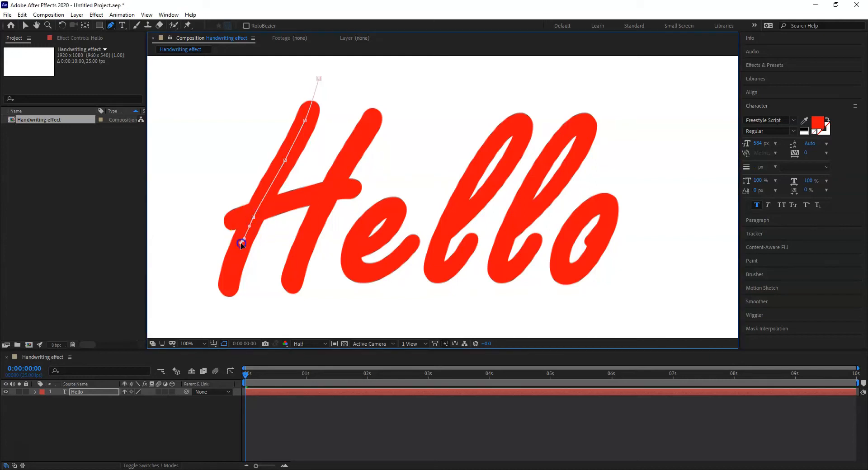
pyautogui.moveTo(242, 244); pyautogui.dragTo(241, 247)
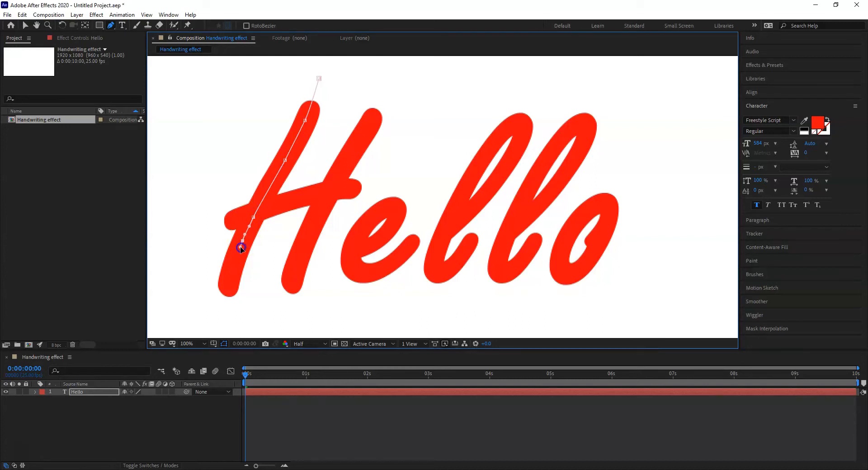
pyautogui.click(231, 280)
pyautogui.moveTo(231, 281); pyautogui.dragTo(230, 290)
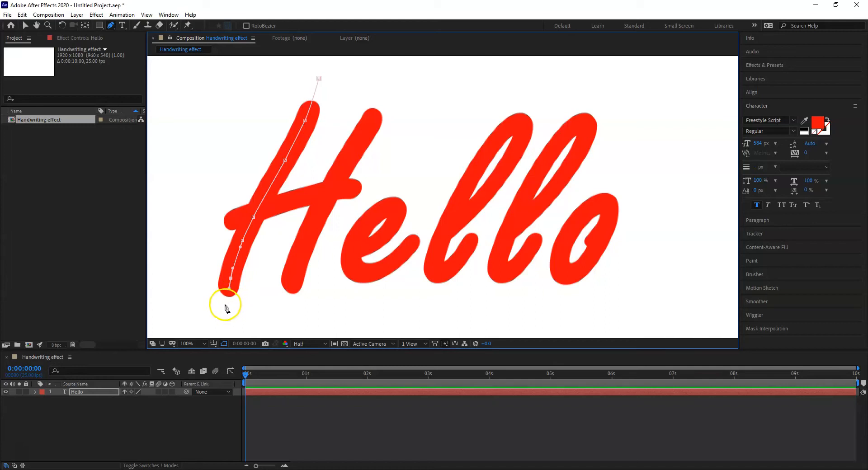
pyautogui.moveTo(223, 312); pyautogui.dragTo(225, 314)
pyautogui.click(226, 393)
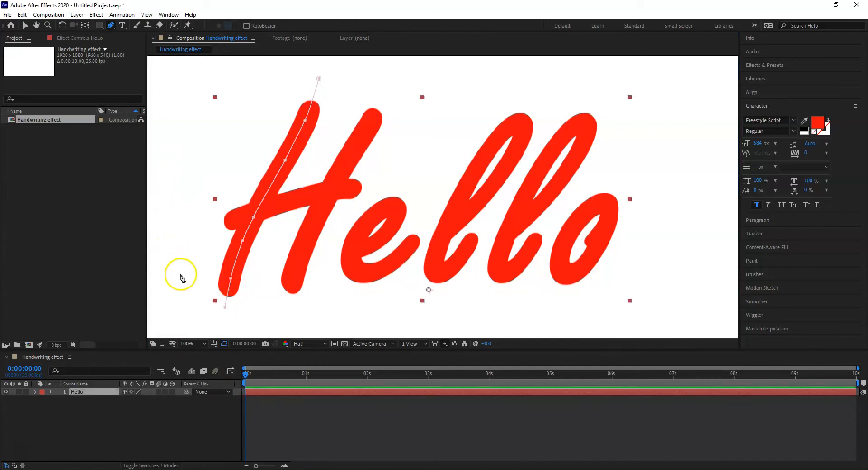
pyautogui.click(183, 258)
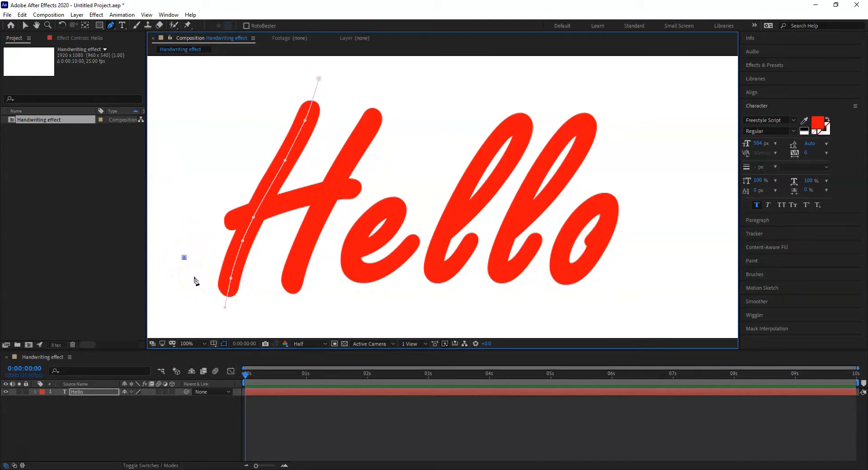
pyautogui.hotkey('ctrl', 'z')
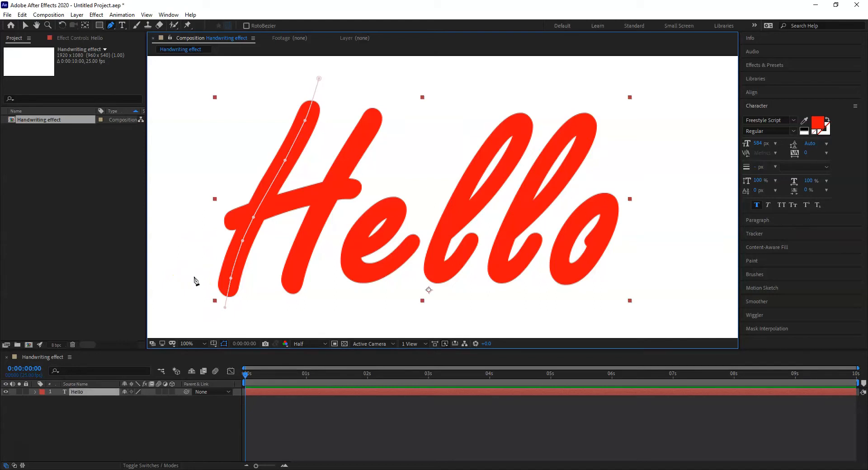
pyautogui.click(225, 308)
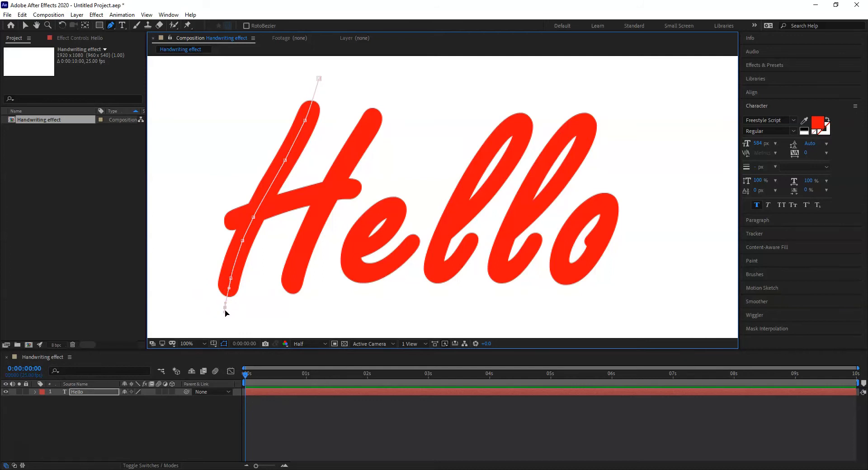
pyautogui.click(194, 300)
pyautogui.moveTo(225, 312)
pyautogui.mouseDown()
pyautogui.moveTo(218, 312)
pyautogui.moveTo(225, 316)
pyautogui.mouseUp()
pyautogui.click(17, 452)
pyautogui.hotkey('ctrl', 'z')
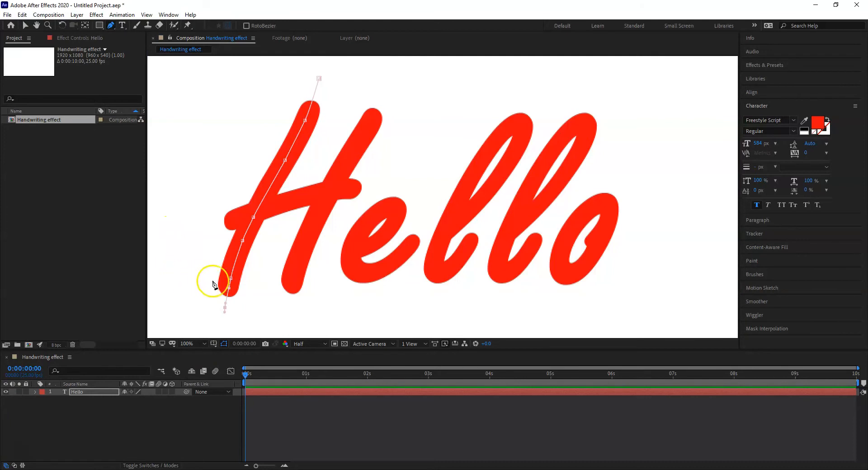
pyautogui.click(230, 279)
pyautogui.click(178, 227)
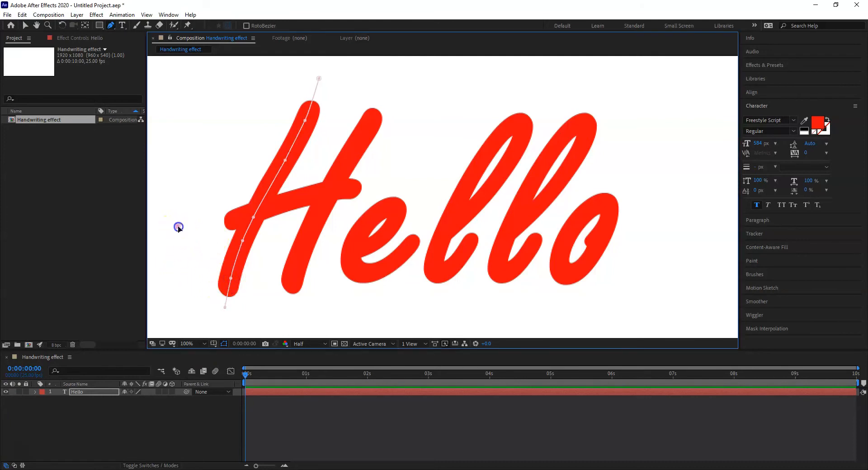
pyautogui.hotkey('ctrl', 'z')
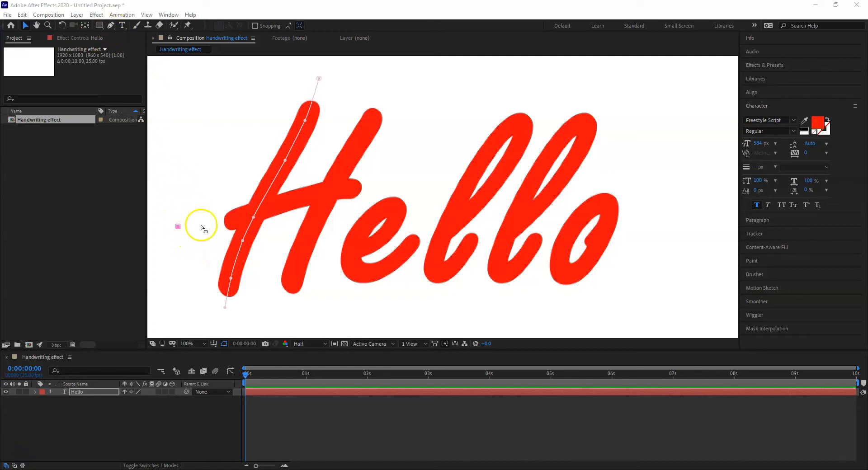
# Step: Resume the mask path with the Pen tool from below the H's first stem and route it up outside the H's left side
pyautogui.click(226, 311)
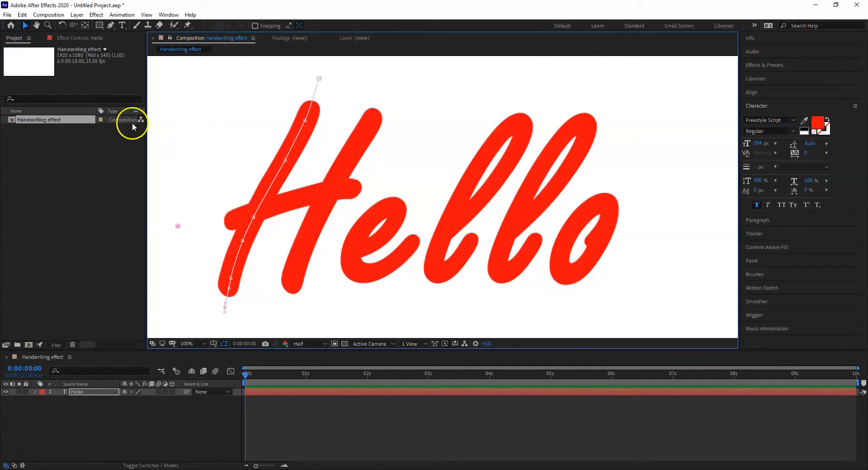
pyautogui.click(110, 26)
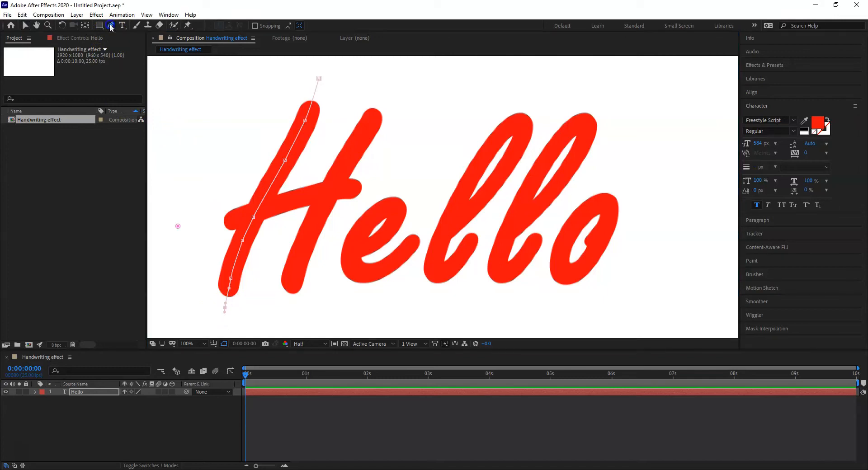
pyautogui.click(203, 302)
pyautogui.click(203, 284)
pyautogui.click(202, 268)
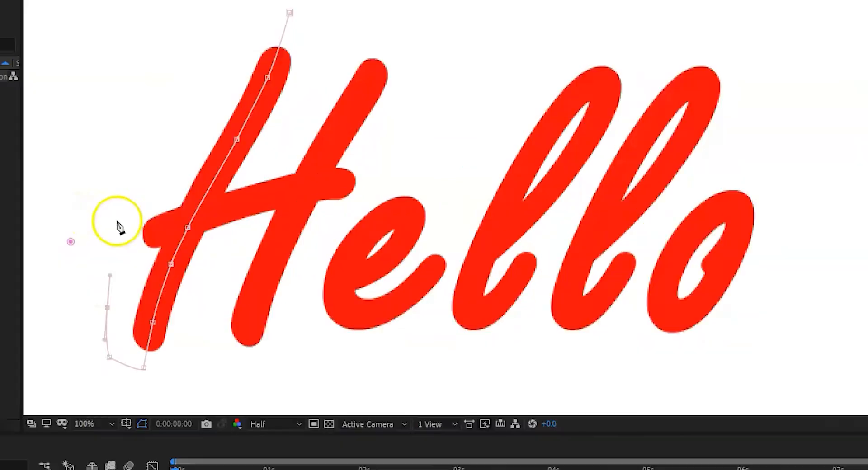
pyautogui.click(207, 212)
pyautogui.click(214, 184)
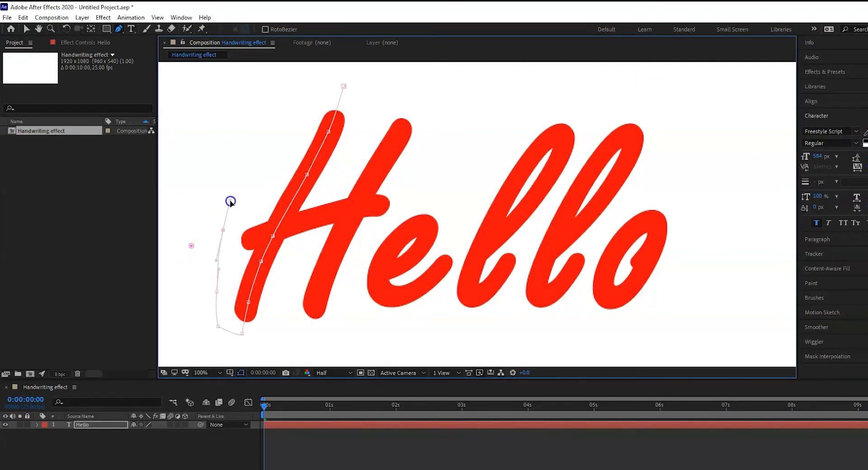
# Step: Carry the mask path over the top of the H, curving outside the letter to above the second stem
pyautogui.click(250, 135)
pyautogui.click(311, 74)
pyautogui.click(391, 74)
pyautogui.click(407, 77)
pyautogui.click(426, 92)
# Step: Continue the mask path down the centre of the H's second stem to its lower end
pyautogui.click(415, 114)
pyautogui.click(413, 120)
pyautogui.click(391, 149)
pyautogui.click(384, 158)
pyautogui.click(360, 208)
pyautogui.click(357, 210)
pyautogui.click(333, 260)
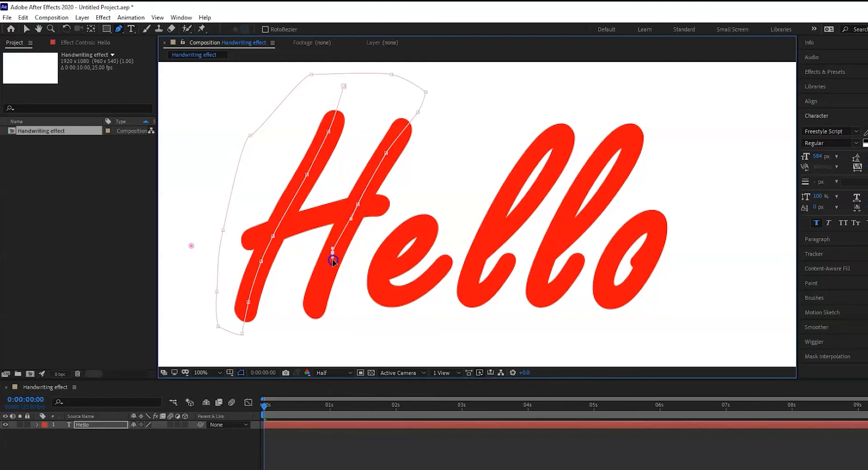
pyautogui.moveTo(333, 254); pyautogui.dragTo(331, 254)
pyautogui.moveTo(320, 289); pyautogui.dragTo(316, 296)
# Step: Loop the mask path below and around the H's lower left, and trace the crossbar to just past its right end
pyautogui.click(311, 334)
pyautogui.click(283, 349)
pyautogui.click(195, 346)
pyautogui.click(186, 305)
pyautogui.moveTo(231, 248); pyautogui.dragTo(237, 244)
pyautogui.moveTo(298, 225); pyautogui.dragTo(406, 207)
pyautogui.click(349, 209)
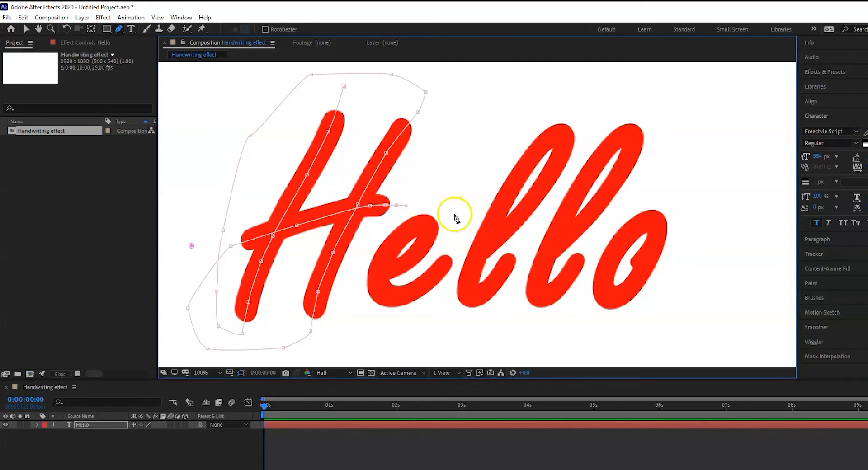
# Step: Route the mask path from the crossbar's end around the left of the e and into its inner diagonal stroke
pyautogui.press('.')
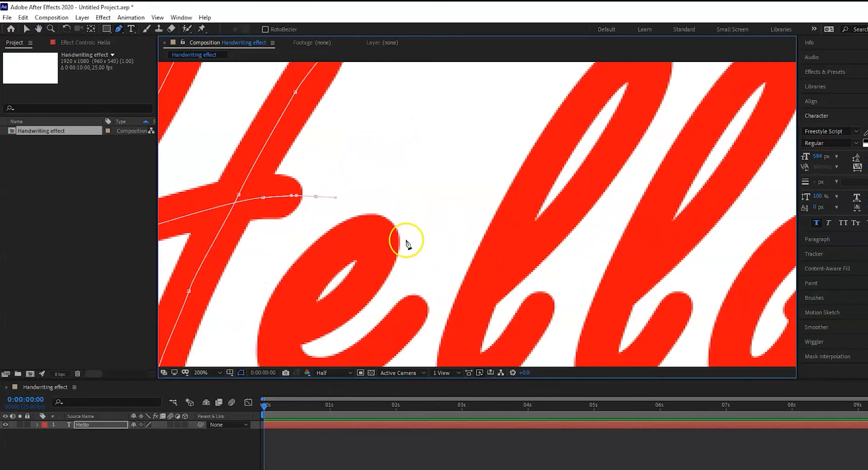
pyautogui.moveTo(402, 244); pyautogui.dragTo(436, 181)
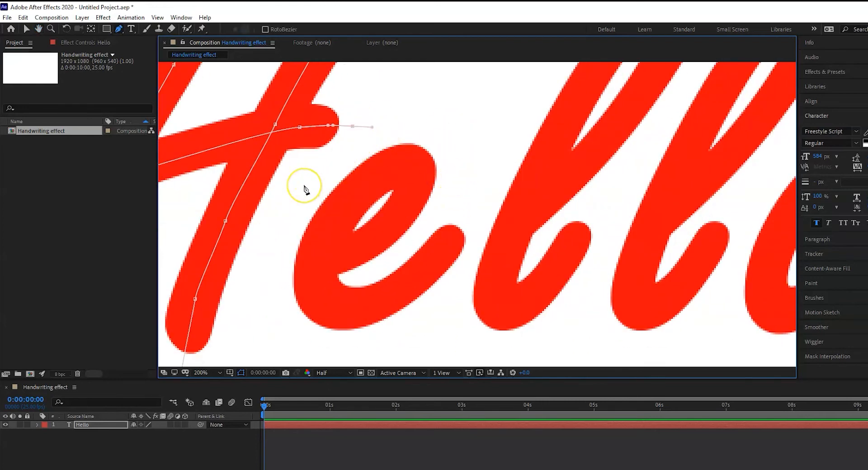
pyautogui.moveTo(278, 237); pyautogui.dragTo(288, 262)
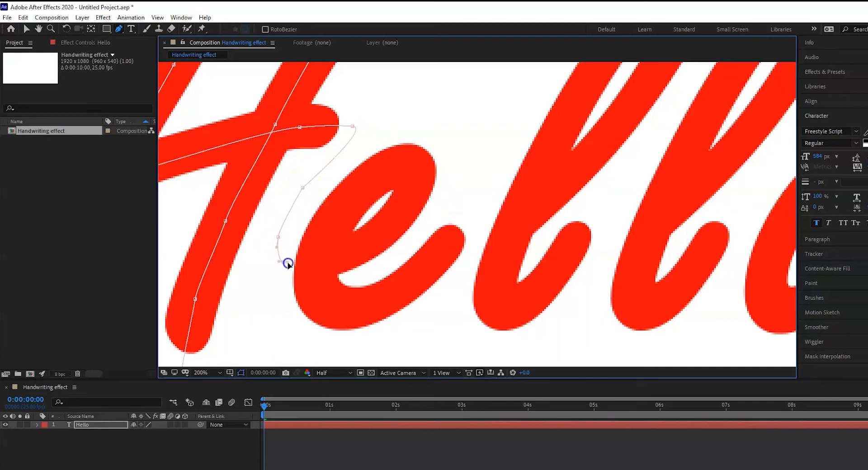
pyautogui.moveTo(353, 251); pyautogui.dragTo(402, 212)
# Step: Trace the mask path over the top of the e's loop and down its left side, with curved points
pyautogui.moveTo(416, 175); pyautogui.dragTo(391, 164)
pyautogui.click(405, 163)
pyautogui.click(367, 177)
pyautogui.click(390, 168)
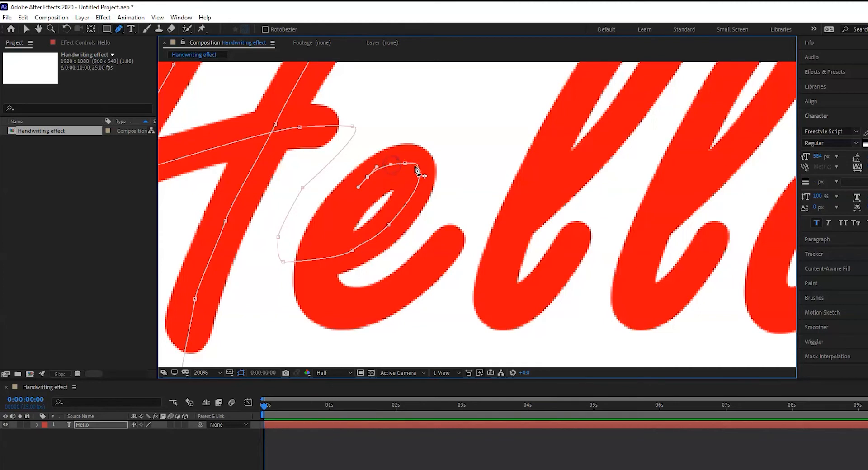
pyautogui.click(367, 177)
pyautogui.moveTo(346, 208); pyautogui.dragTo(341, 217)
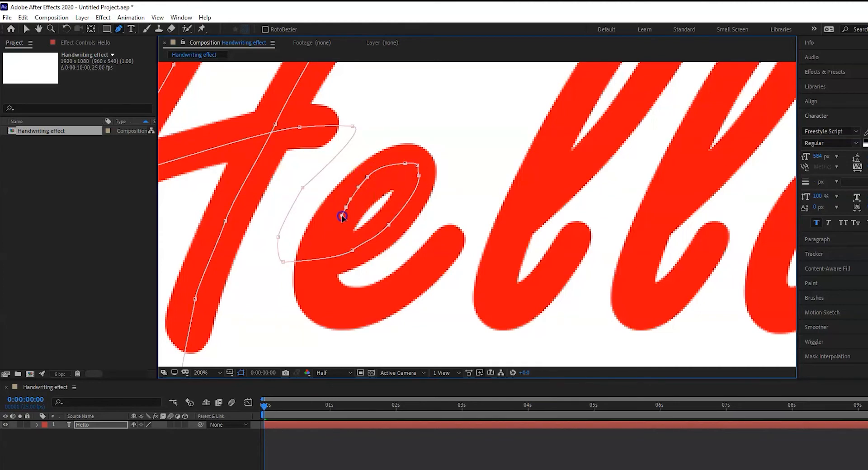
pyautogui.moveTo(323, 252); pyautogui.dragTo(322, 263)
pyautogui.click(322, 252)
pyautogui.click(346, 209)
pyautogui.moveTo(341, 217); pyautogui.dragTo(342, 216)
pyautogui.click(323, 252)
# Step: Continue the mask path along the e's bottom curve and up past the end of its tail
pyautogui.moveTo(325, 301); pyautogui.dragTo(336, 305)
pyautogui.moveTo(323, 262); pyautogui.dragTo(321, 265)
pyautogui.moveTo(366, 303)
pyautogui.mouseDown()
pyautogui.moveTo(415, 273)
pyautogui.moveTo(379, 300)
pyautogui.mouseUp()
pyautogui.moveTo(457, 226)
pyautogui.mouseDown()
pyautogui.moveTo(478, 199)
pyautogui.moveTo(455, 238)
pyautogui.mouseUp()
pyautogui.scroll(-2, 488, 202)
# Step: Lead the mask path into the first l and trace its loop up, over and down to the base
pyautogui.click(455, 226)
pyautogui.moveTo(479, 241)
pyautogui.mouseDown()
pyautogui.moveTo(541, 176)
pyautogui.moveTo(553, 132)
pyautogui.moveTo(529, 143)
pyautogui.moveTo(554, 136)
pyautogui.moveTo(539, 134)
pyautogui.mouseUp()
pyautogui.moveTo(504, 175); pyautogui.dragTo(501, 182)
pyautogui.moveTo(483, 218); pyautogui.dragTo(481, 220)
pyautogui.moveTo(464, 265)
pyautogui.mouseDown()
pyautogui.moveTo(461, 289)
pyautogui.moveTo(459, 276)
pyautogui.moveTo(482, 280)
pyautogui.mouseUp()
pyautogui.moveTo(476, 289); pyautogui.dragTo(468, 288)
# Step: Take the mask path up the first l's tail and across to the second l, tracing that letter's loop and tail
pyautogui.click(505, 241)
pyautogui.click(518, 231)
pyautogui.click(544, 240)
pyautogui.moveTo(544, 239); pyautogui.dragTo(549, 237)
# Step: Route the mask path from the second l's tail over the top of the o and around outside its right side
pyautogui.moveTo(643, 194); pyautogui.dragTo(657, 194)
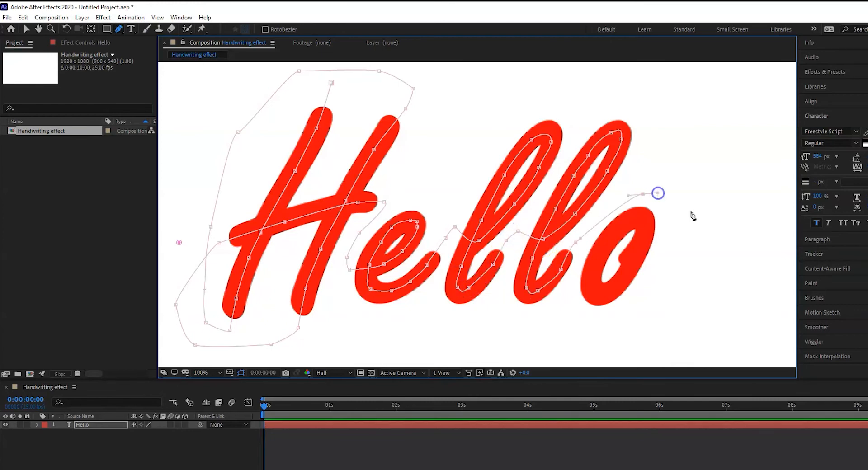
pyautogui.click(696, 213)
pyautogui.click(692, 257)
pyautogui.moveTo(658, 288); pyautogui.dragTo(649, 288)
# Step: Bring the mask path into the o's right side and trace the letter over its top, down its left side and around the bottom
pyautogui.click(634, 259)
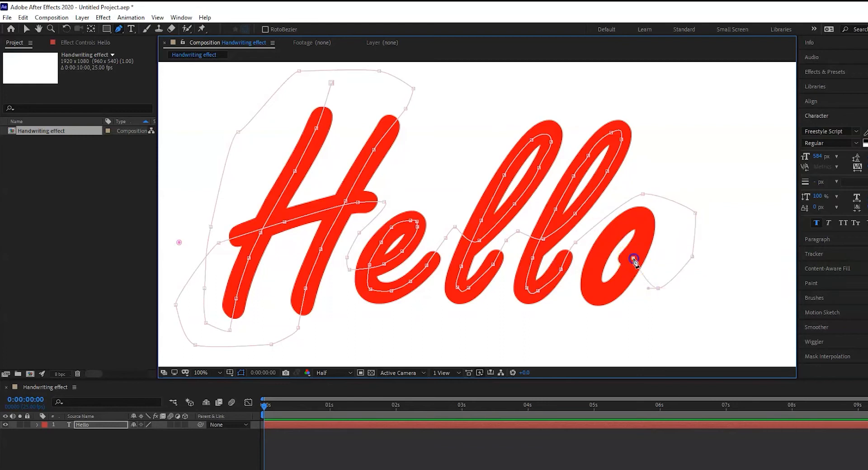
pyautogui.moveTo(642, 237); pyautogui.dragTo(598, 260)
pyautogui.click(593, 280)
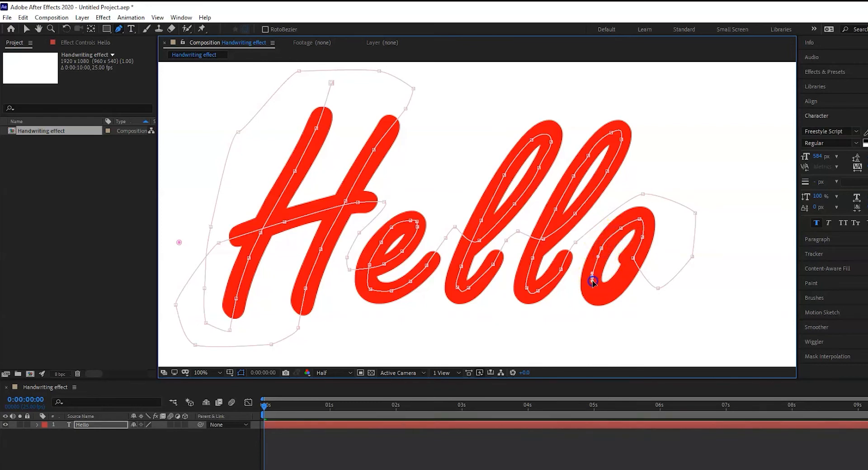
pyautogui.moveTo(599, 291); pyautogui.dragTo(617, 282)
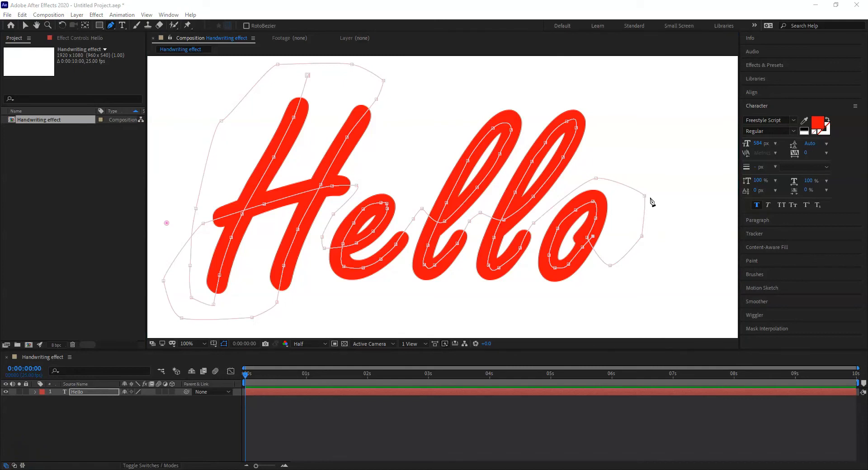
# Step: Apply the Generate > Stroke effect to the "Hello" layer
pyautogui.click(11, 453)
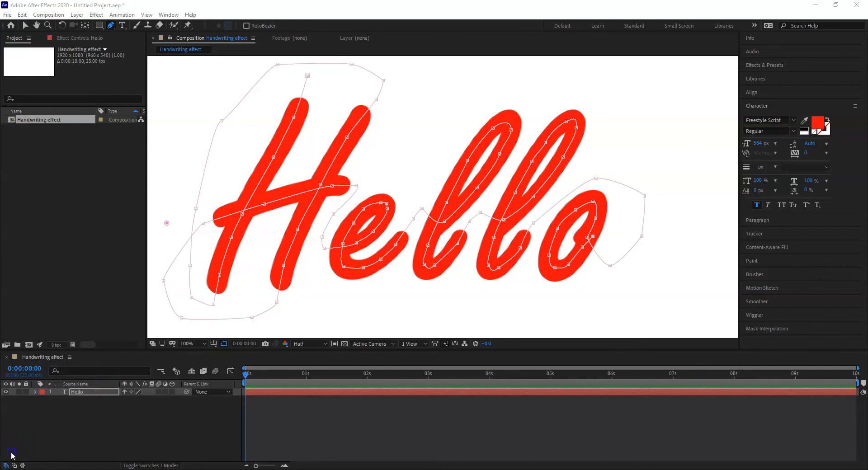
pyautogui.click(97, 15)
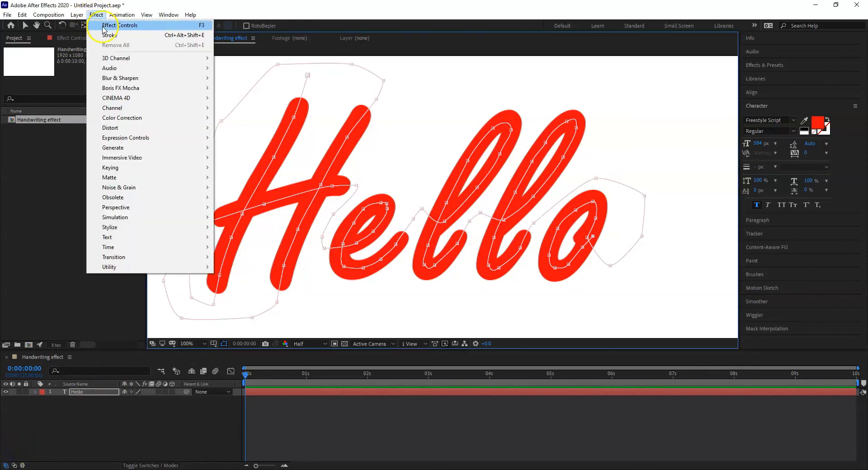
pyautogui.moveTo(153, 148)
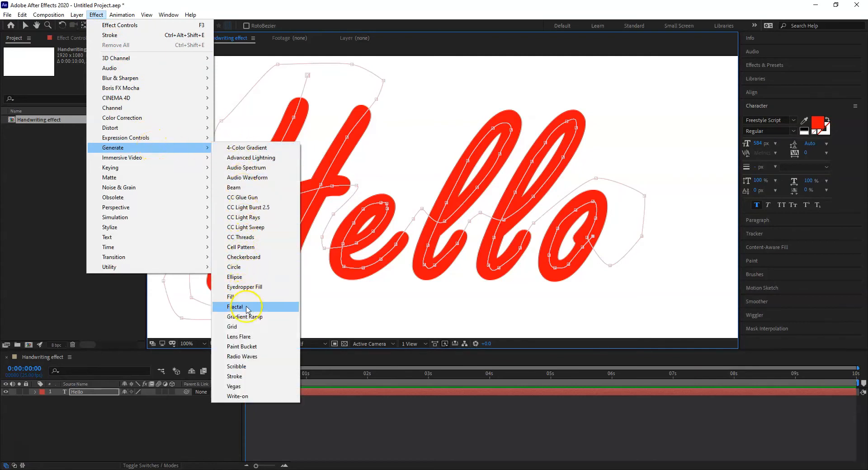
pyautogui.click(240, 377)
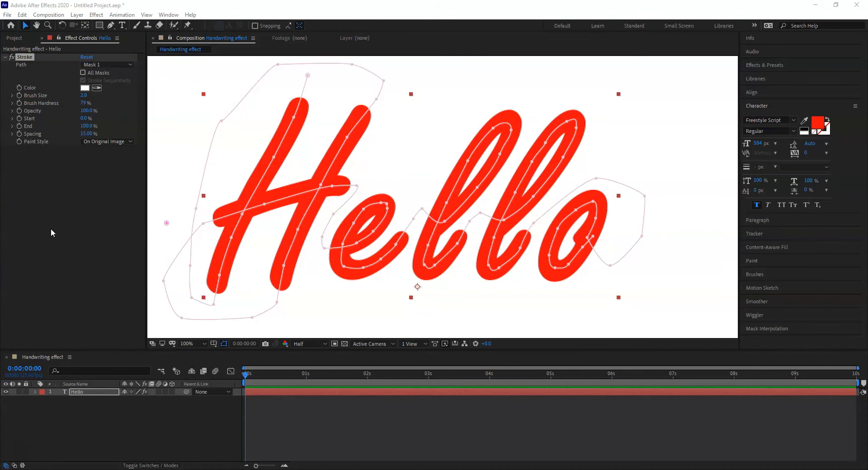
# Step: Set the Stroke effect's colour to blue (#110CED)
pyautogui.click(85, 88)
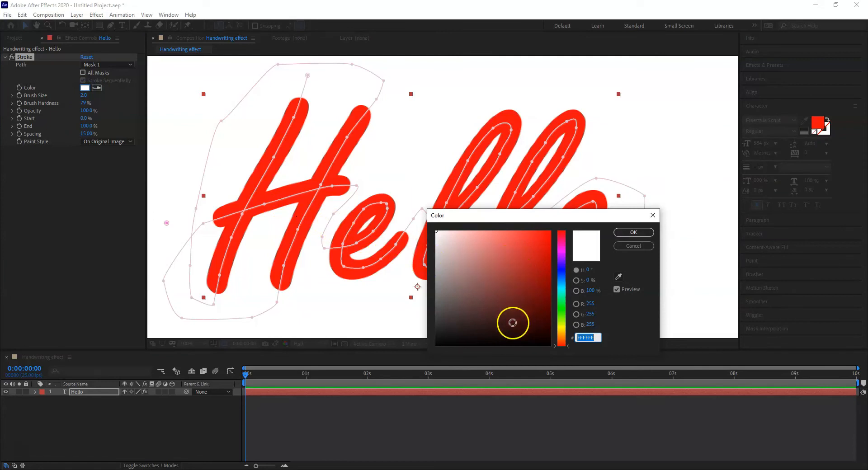
pyautogui.click(563, 272)
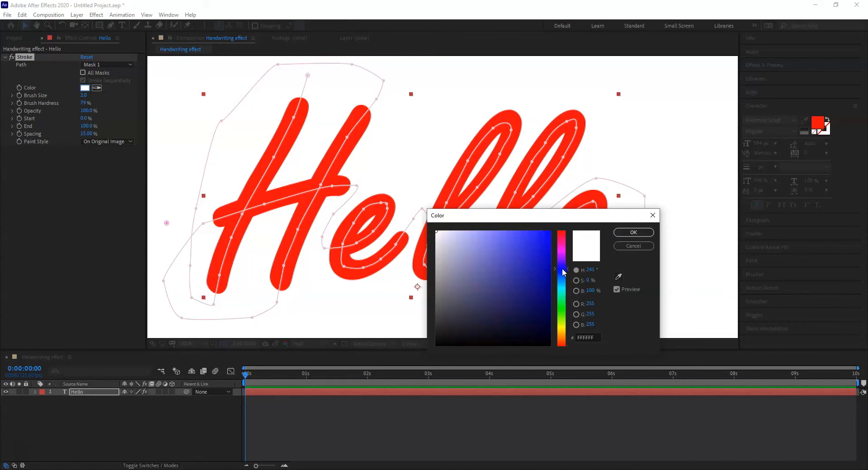
pyautogui.click(546, 236)
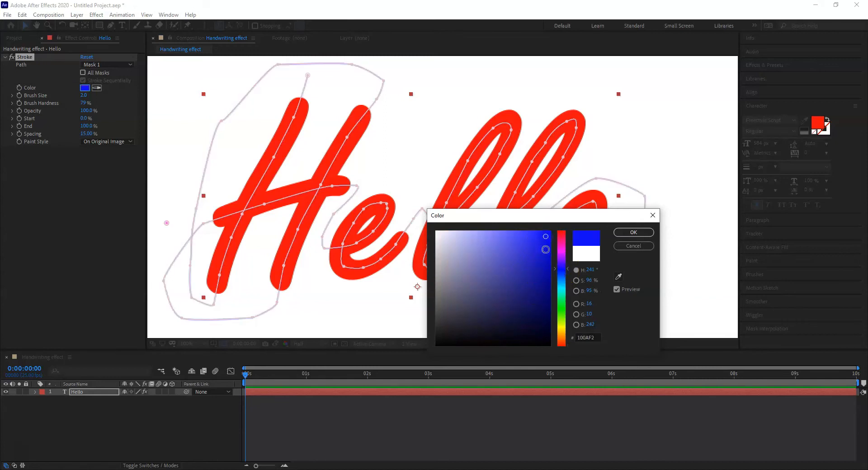
pyautogui.click(543, 255)
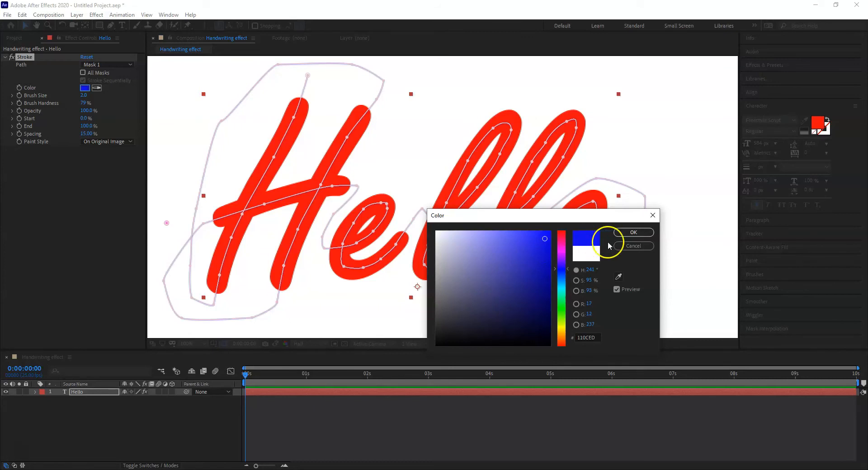
pyautogui.click(631, 233)
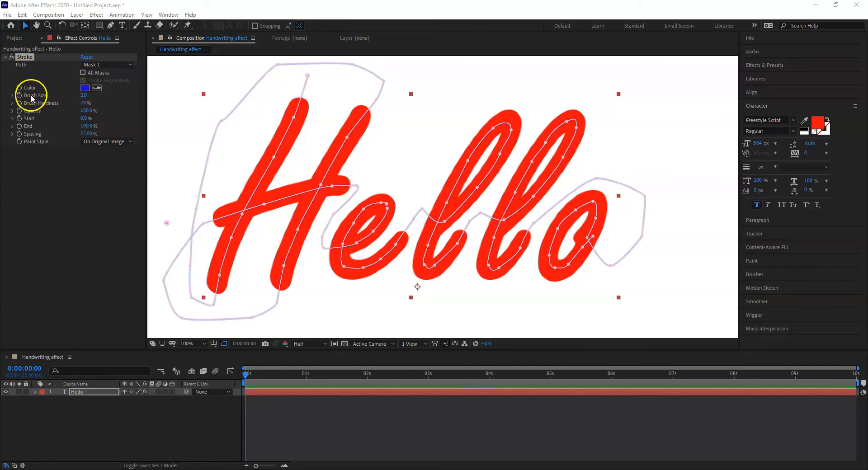
# Step: Increase the Stroke effect's brush size to 31.7 so the stroke covers the letters
pyautogui.click(85, 96)
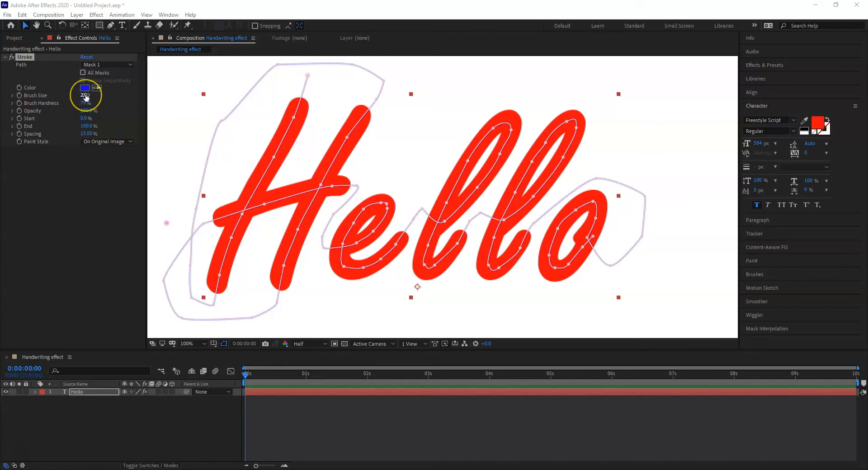
pyautogui.moveTo(86, 96); pyautogui.dragTo(225, 100)
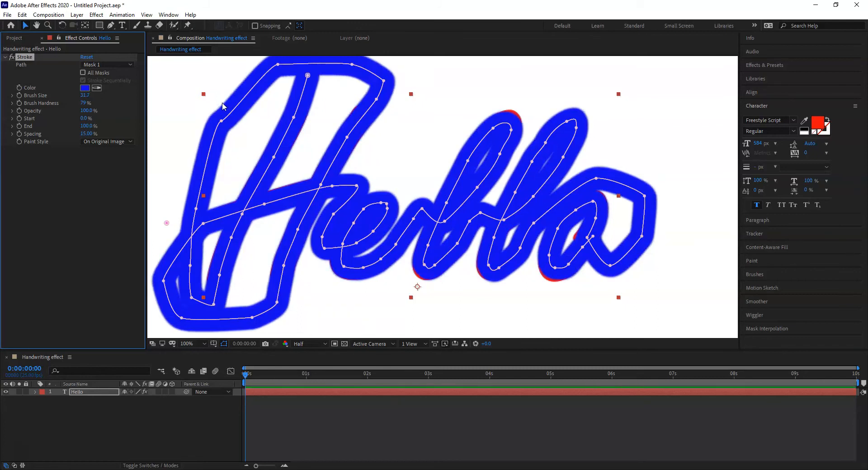
pyautogui.click(225, 111)
pyautogui.moveTo(224, 118); pyautogui.dragTo(218, 141)
# Step: Nudge the mask points at the top and base of the first l so the blue stroke covers its exposed red edges
pyautogui.click(511, 130)
pyautogui.moveTo(511, 131); pyautogui.dragTo(512, 124)
pyautogui.moveTo(438, 262); pyautogui.dragTo(429, 267)
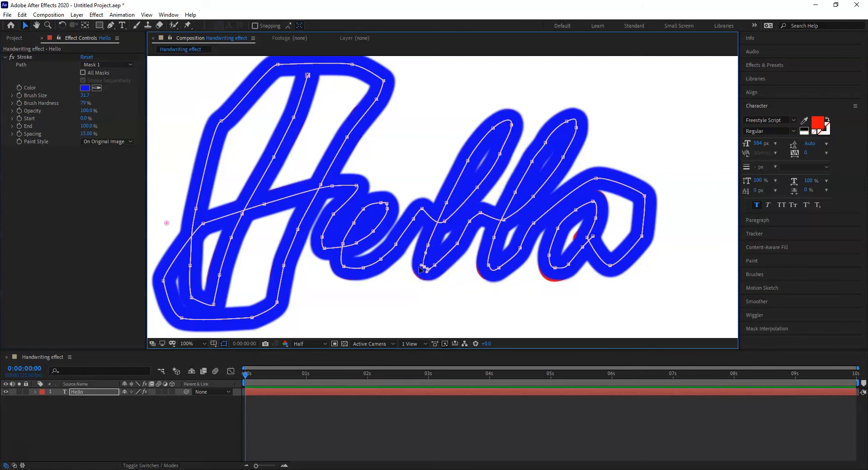
# Step: Fine-tune the H's mask points on the crossbar, near the tops of both stems and near the first stem's foot
pyautogui.moveTo(264, 204); pyautogui.dragTo(266, 201)
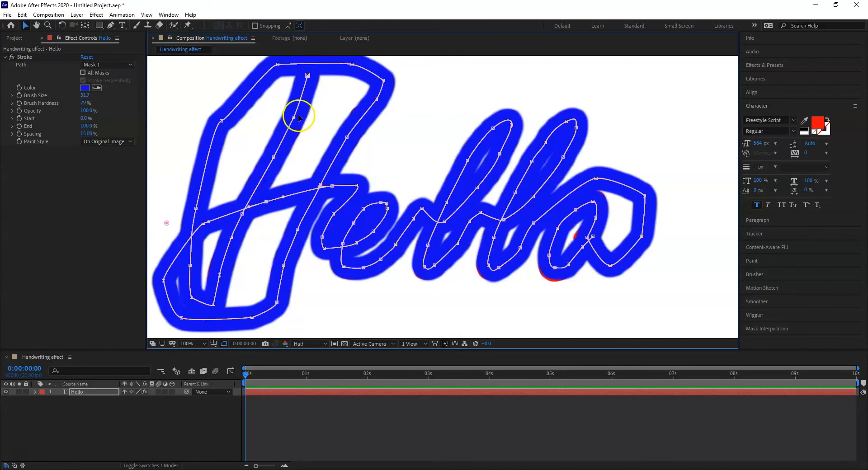
pyautogui.moveTo(293, 117); pyautogui.dragTo(294, 116)
pyautogui.moveTo(374, 106); pyautogui.dragTo(370, 105)
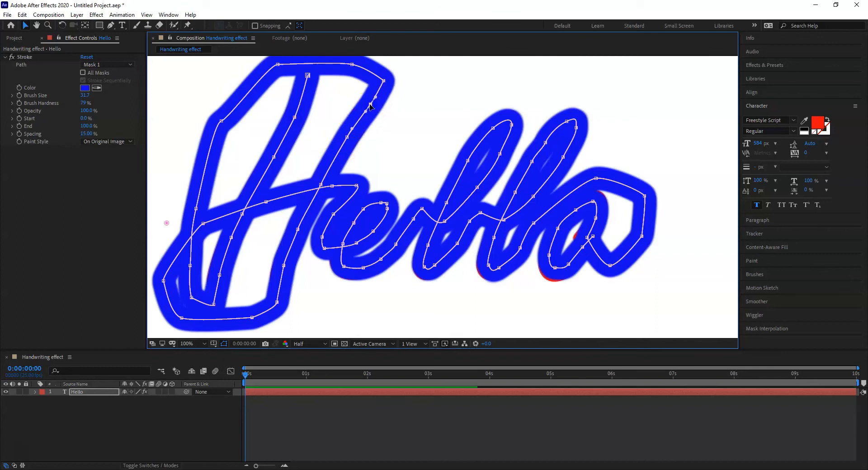
pyautogui.moveTo(220, 276); pyautogui.dragTo(218, 275)
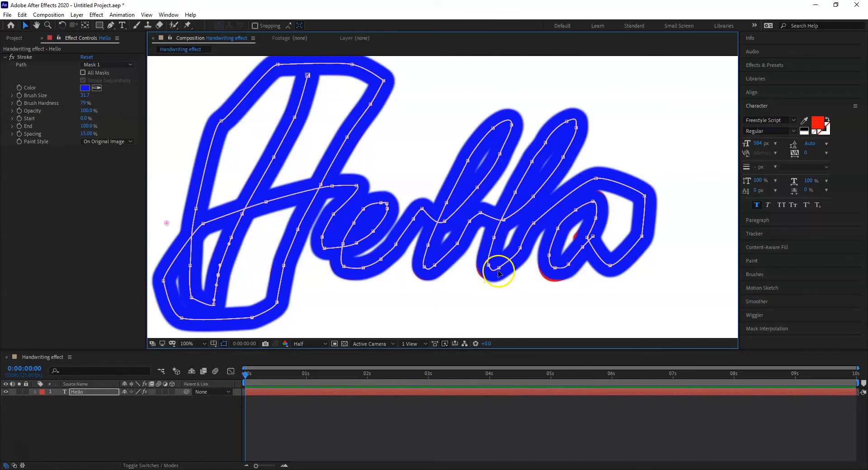
# Step: Adjust the mask points at the bases of both l's and around the o until the stroke covers the red text
pyautogui.moveTo(489, 266); pyautogui.dragTo(488, 267)
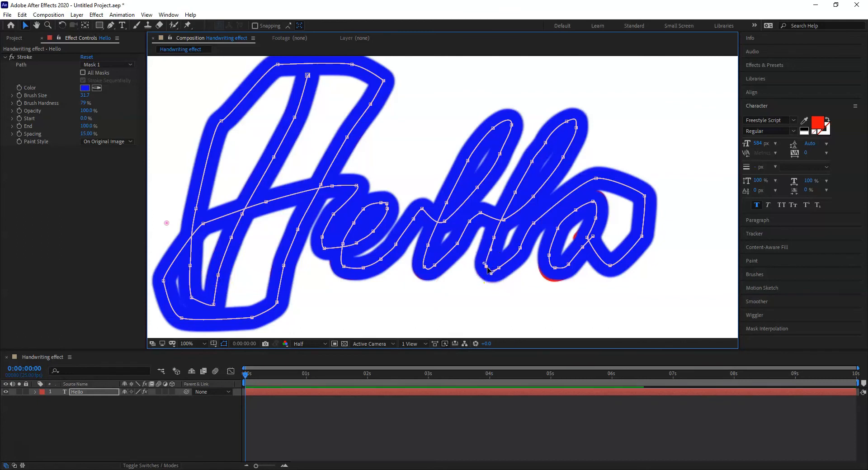
pyautogui.moveTo(426, 267); pyautogui.dragTo(425, 268)
pyautogui.moveTo(555, 269); pyautogui.dragTo(554, 273)
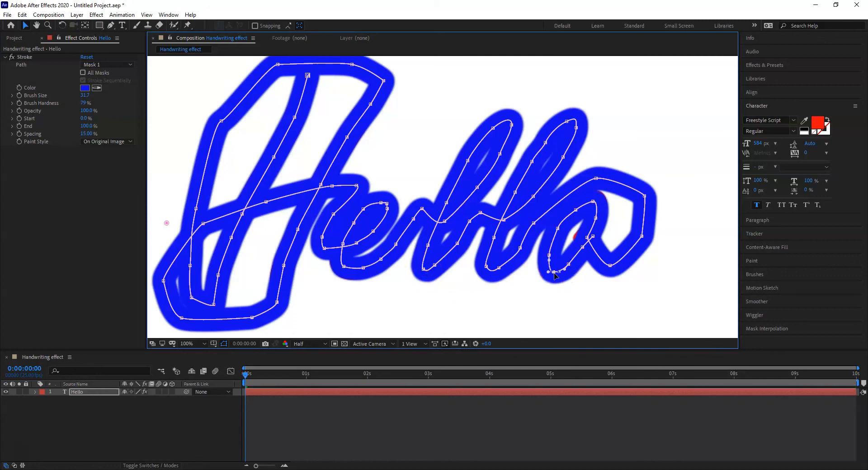
pyautogui.moveTo(587, 238); pyautogui.dragTo(584, 239)
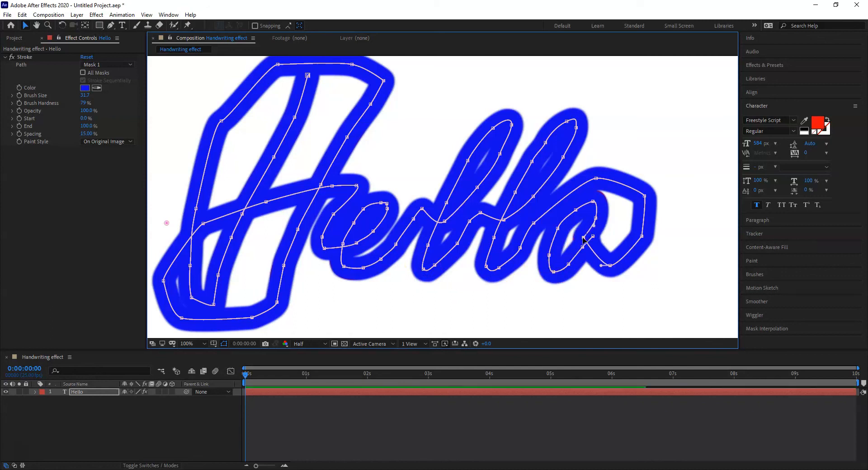
pyautogui.moveTo(594, 202); pyautogui.dragTo(596, 200)
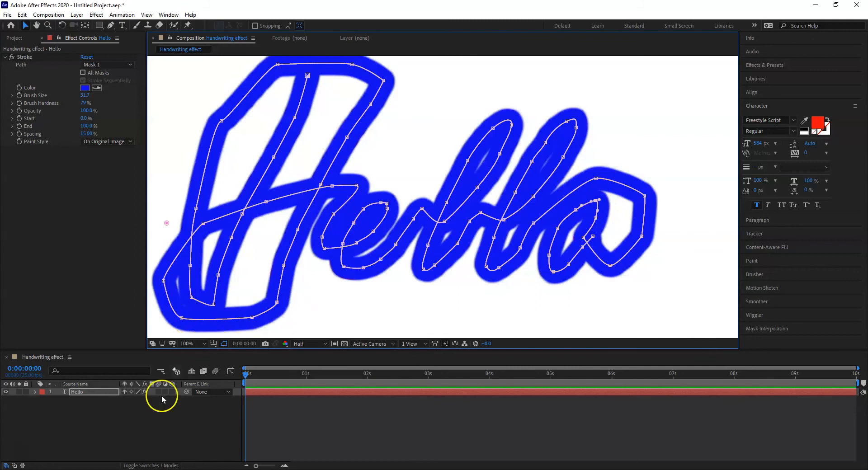
# Step: Set the Stroke effect's End value to 0%
pyautogui.click(14, 453)
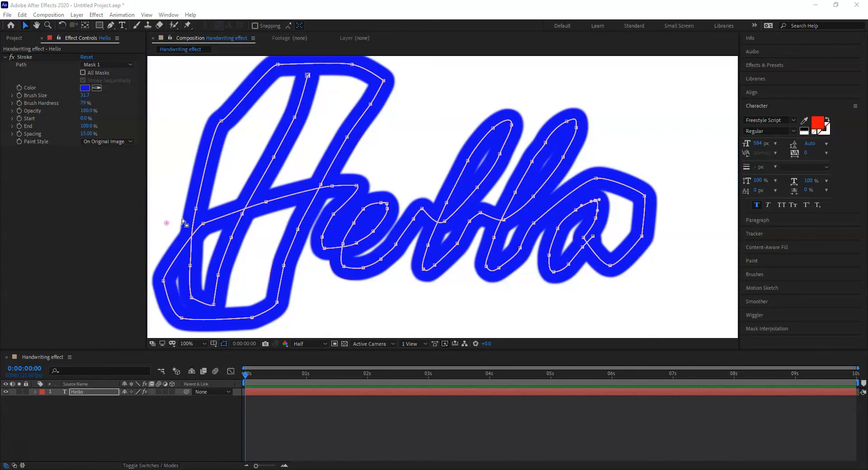
pyautogui.click(172, 214)
pyautogui.click(82, 127)
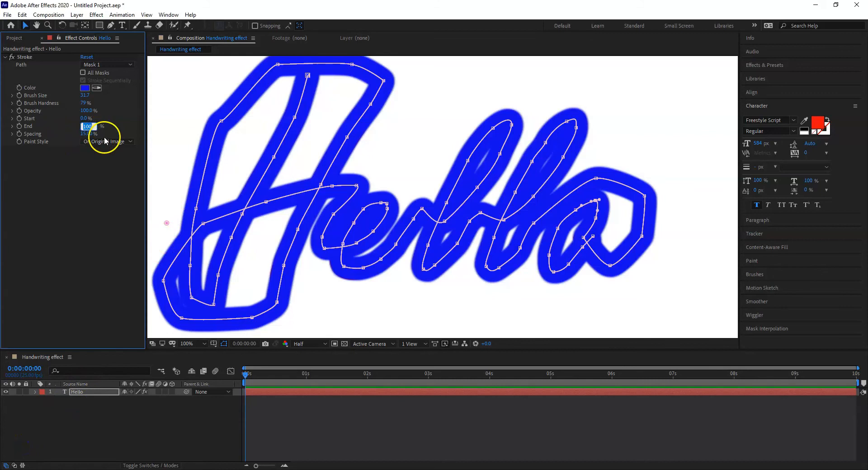
pyautogui.click(104, 137)
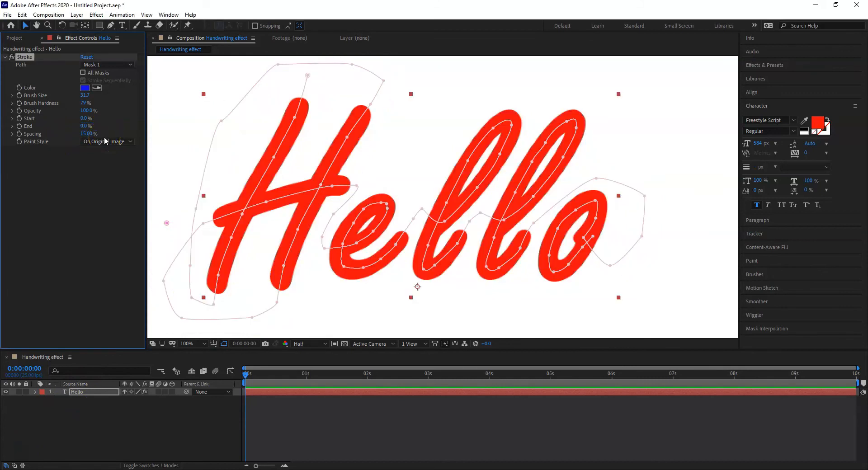
pyautogui.click(21, 468)
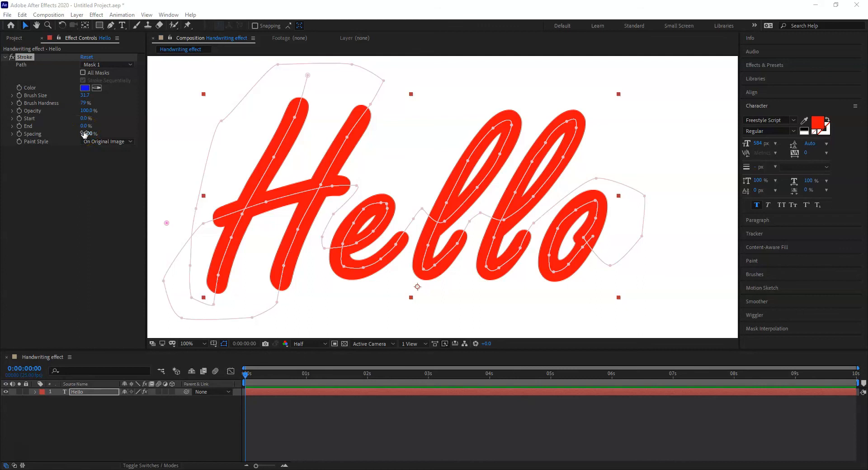
# Step: Animate the Stroke effect's End value with a starting keyframe at 0:00 and a 100% keyframe at 3 seconds
pyautogui.click(20, 126)
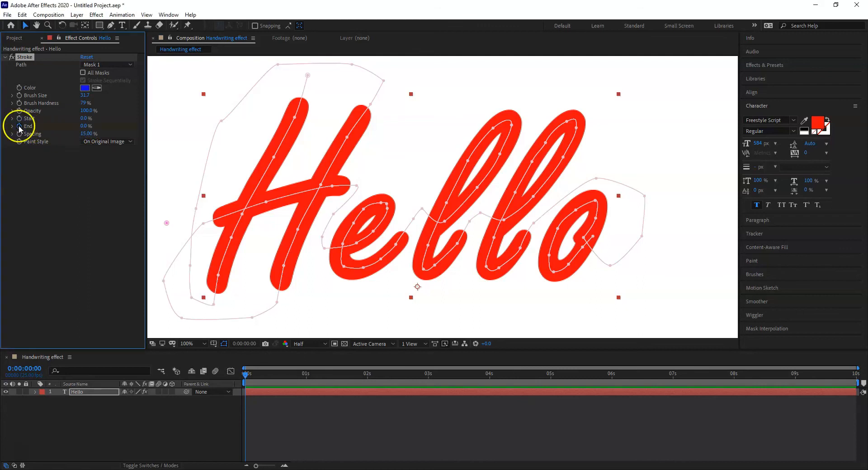
pyautogui.click(247, 376)
pyautogui.moveTo(264, 372); pyautogui.dragTo(430, 382)
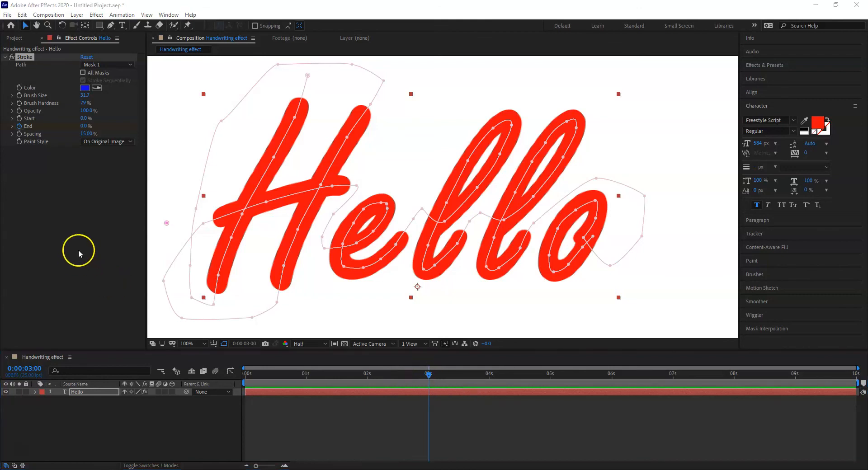
pyautogui.click(84, 126)
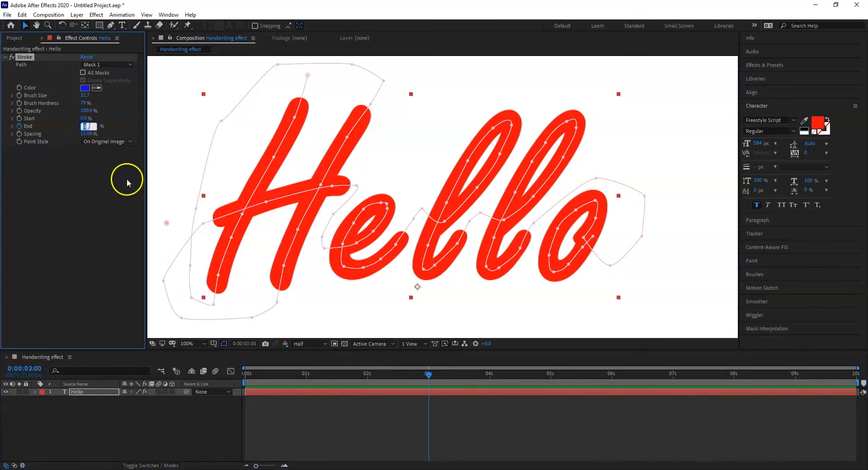
pyautogui.write('100')
pyautogui.press('Return')
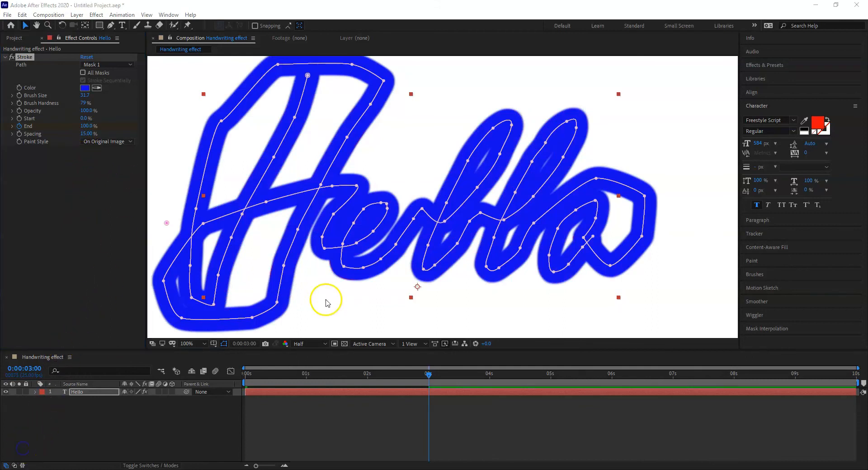
# Step: Set the Stroke effect's Paint Style to Reveal Original Image
pyautogui.moveTo(429, 379)
pyautogui.mouseDown()
pyautogui.moveTo(336, 376)
pyautogui.moveTo(240, 388)
pyautogui.moveTo(328, 399)
pyautogui.moveTo(479, 397)
pyautogui.moveTo(431, 398)
pyautogui.mouseUp()
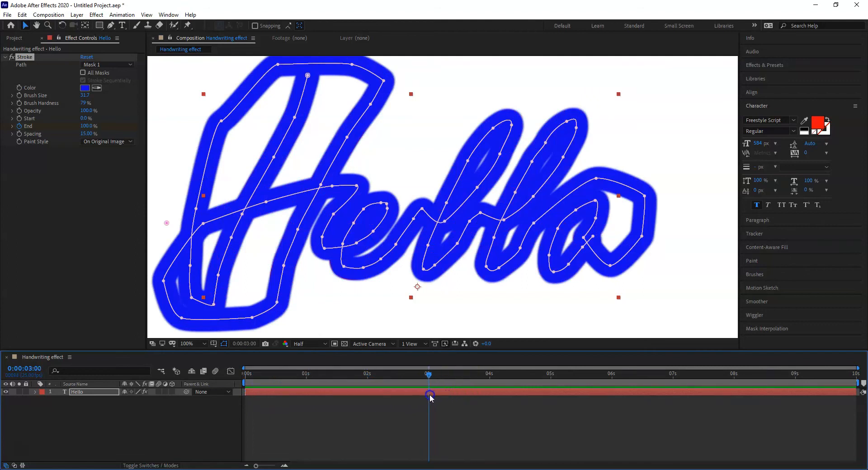
pyautogui.click(22, 450)
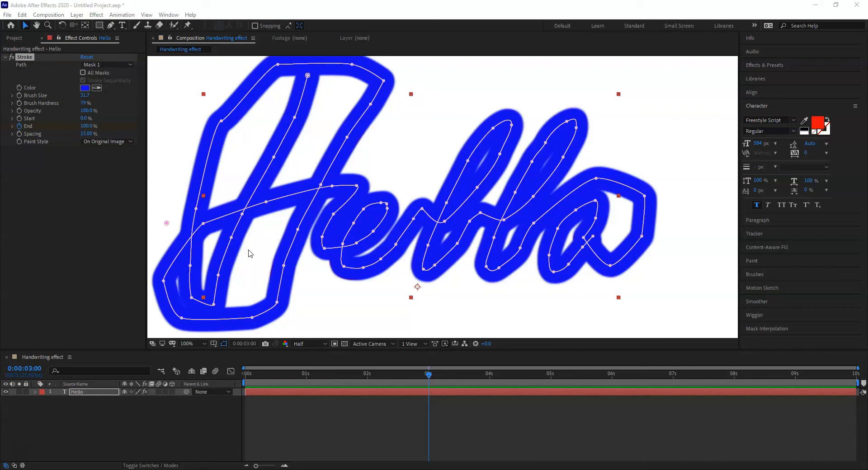
pyautogui.click(131, 142)
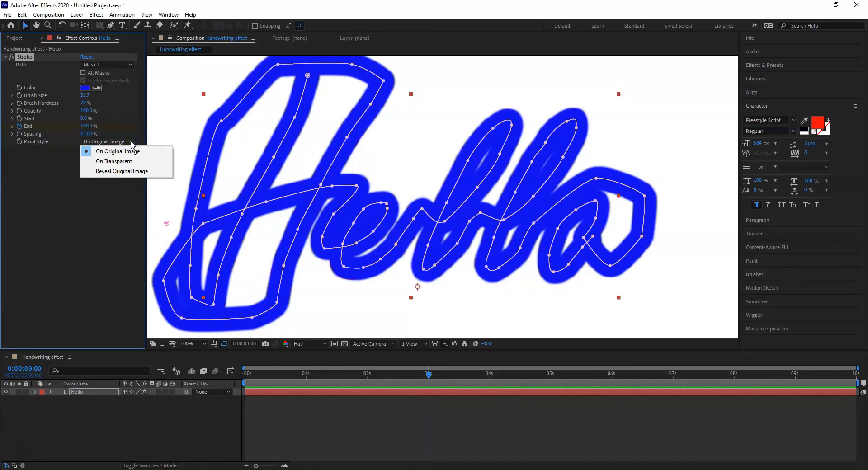
pyautogui.click(116, 175)
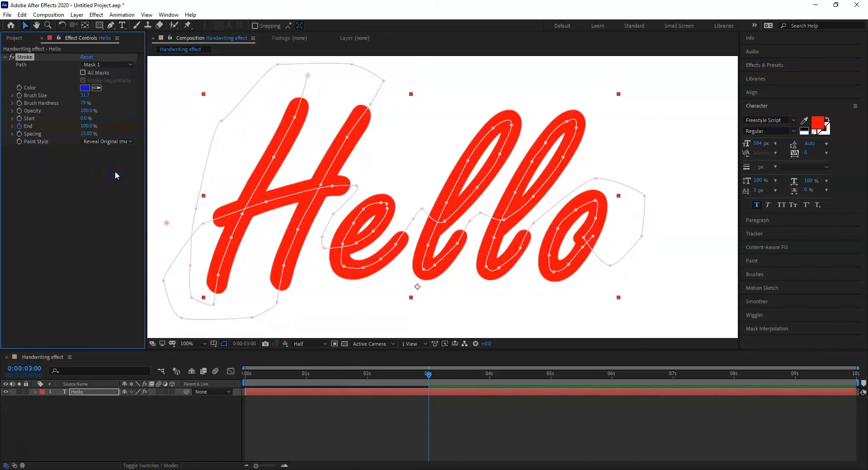
# Step: Preview the handwriting reveal twice, playing the composition from 0:00 each time
pyautogui.moveTo(427, 374); pyautogui.dragTo(244, 378)
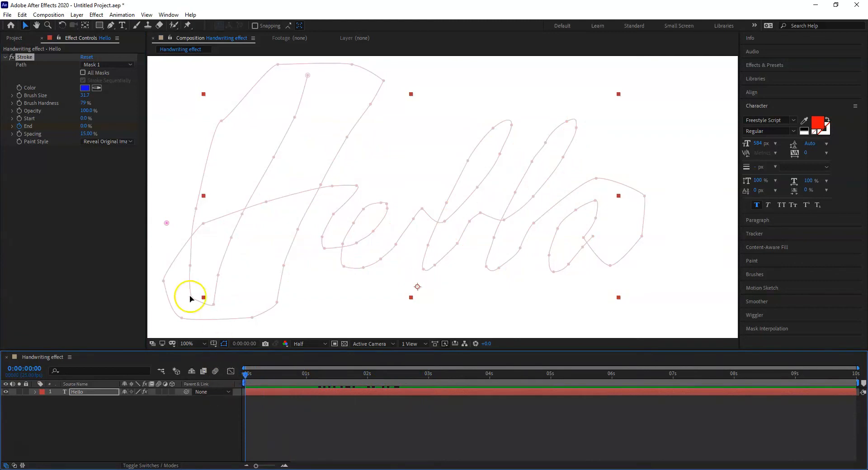
pyautogui.press('space')
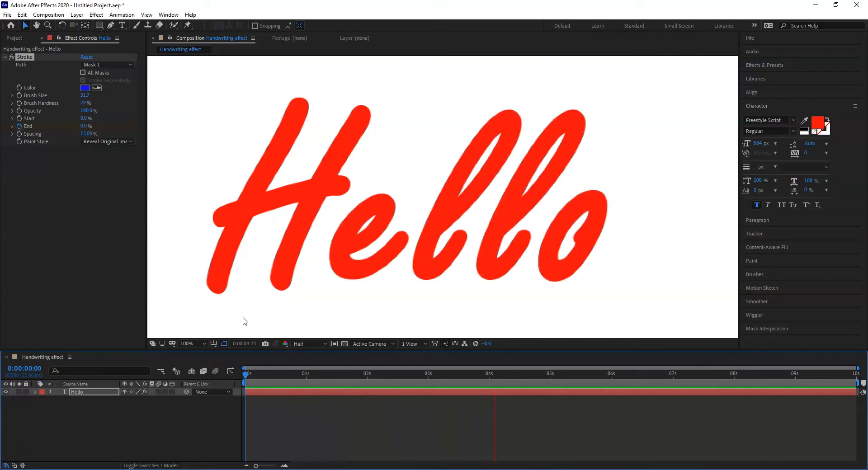
pyautogui.press('space')
pyautogui.moveTo(525, 372); pyautogui.dragTo(229, 373)
pyautogui.press('space')
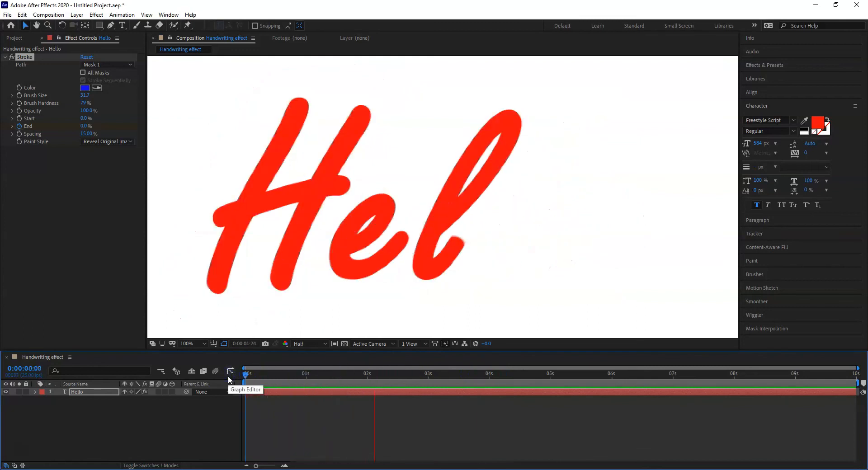
pyautogui.press('space')
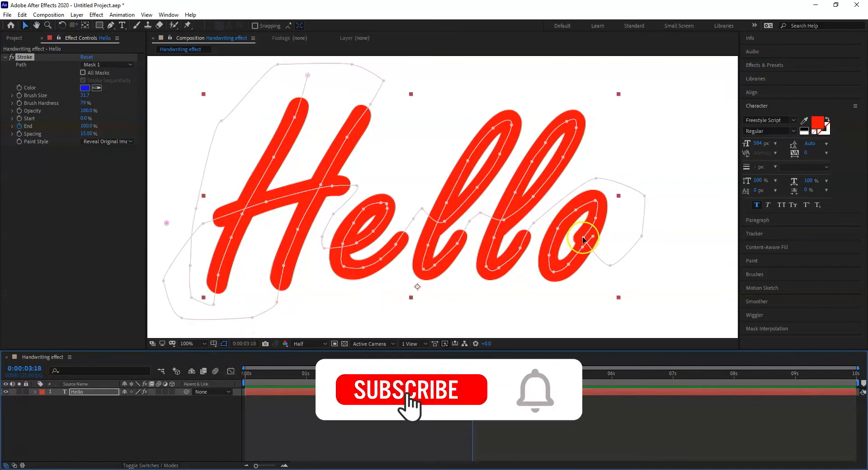
pyautogui.click(595, 214)
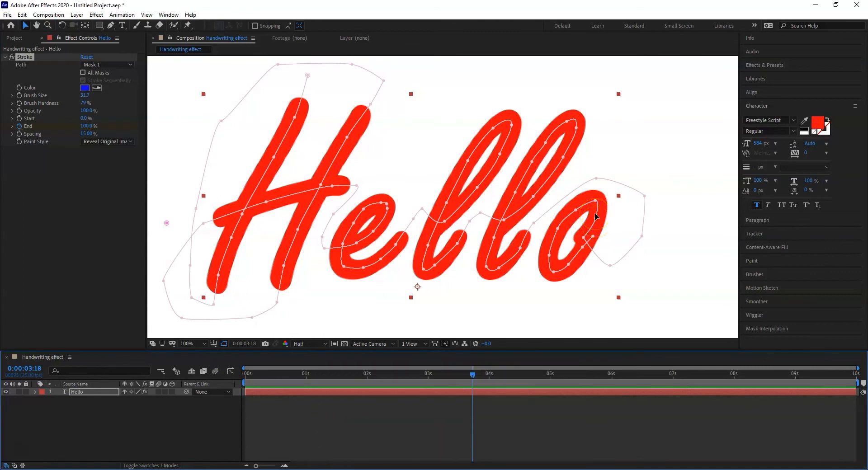
pyautogui.click(596, 211)
pyautogui.click(553, 277)
pyautogui.click(413, 320)
pyautogui.click(414, 315)
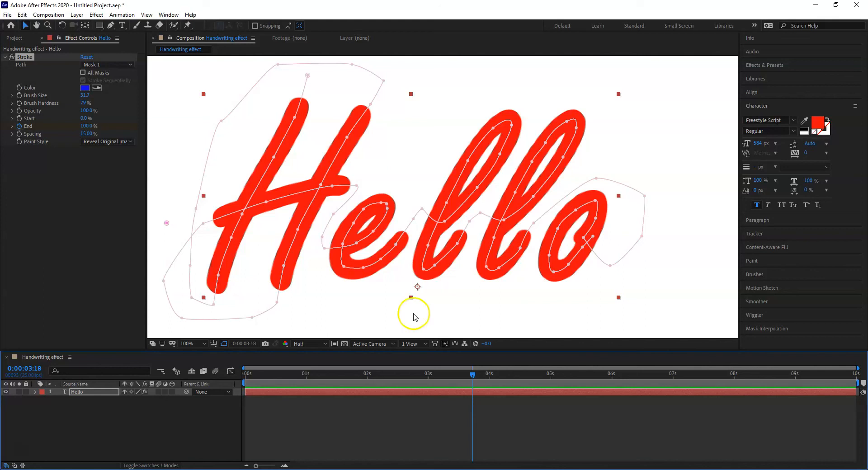